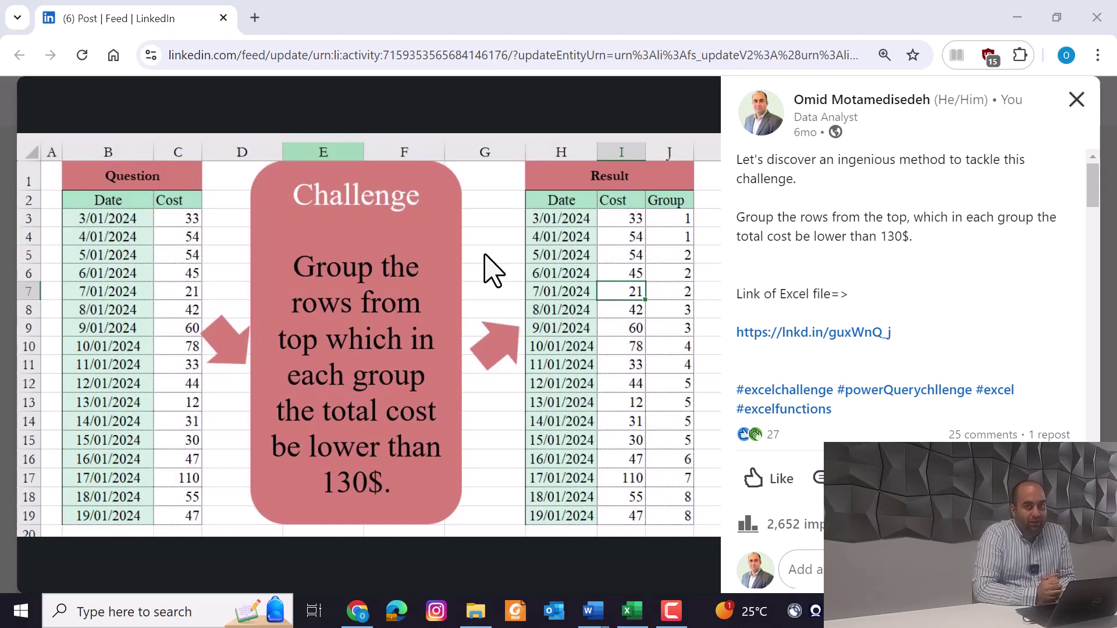
Step: Open the Table1 query from Queries & Connections in Power Query Editor
{"action": "scroll", "coordinate": [916, 390], "scroll_direction": "down", "scroll_amount": 5}
{"action": "scroll", "coordinate": [918, 393], "scroll_direction": "down", "scroll_amount": 8}
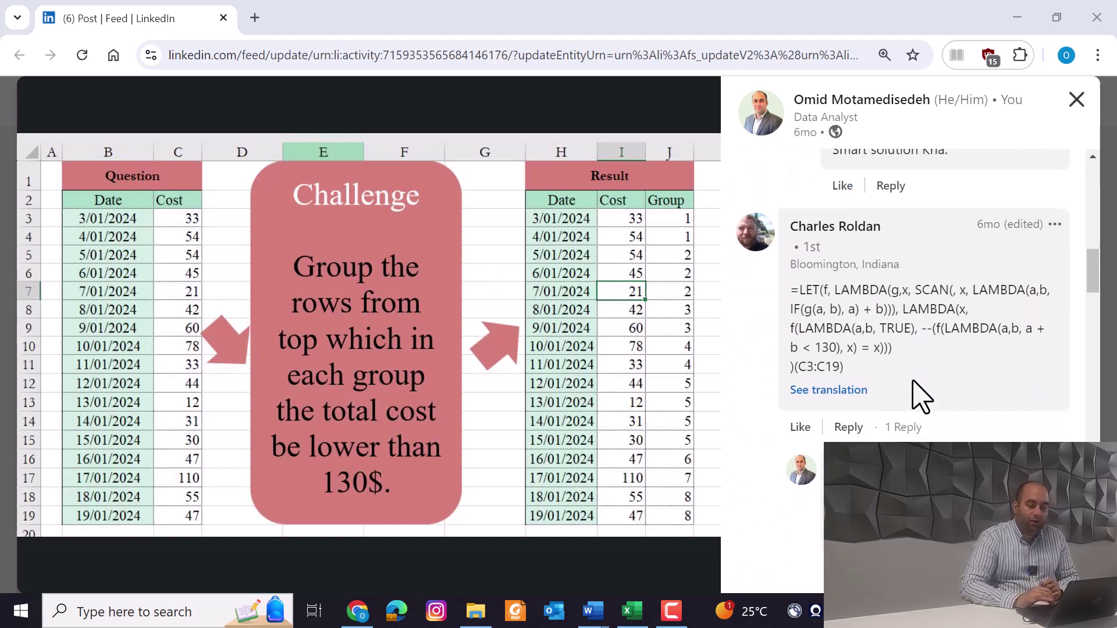
{"action": "scroll", "coordinate": [921, 397], "scroll_direction": "down", "scroll_amount": 10}
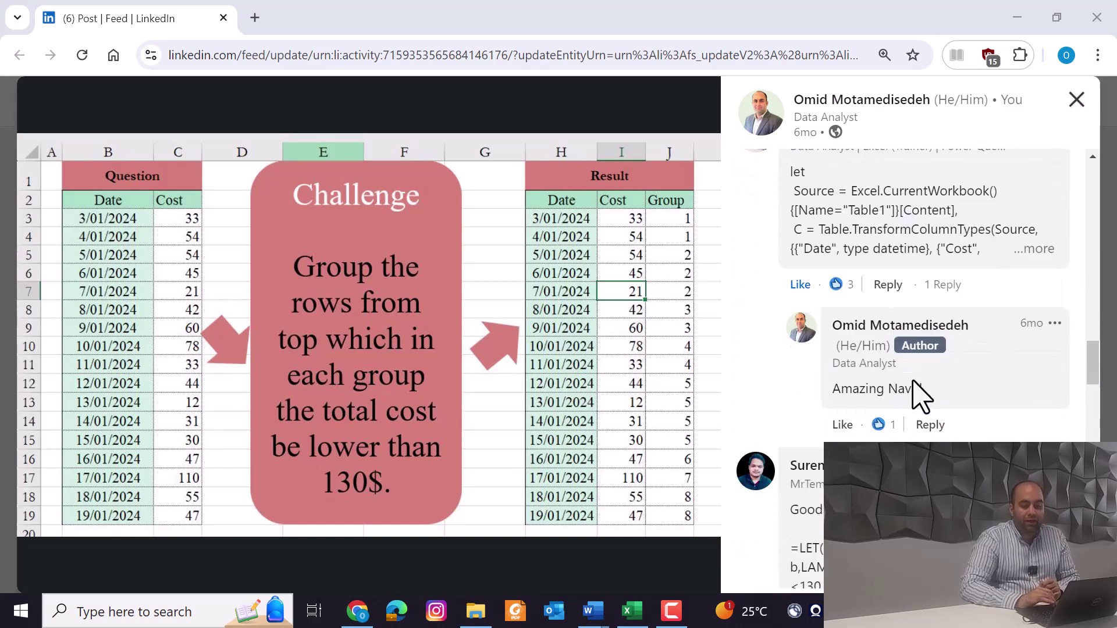
{"action": "scroll", "coordinate": [921, 397], "scroll_direction": "down", "scroll_amount": 7}
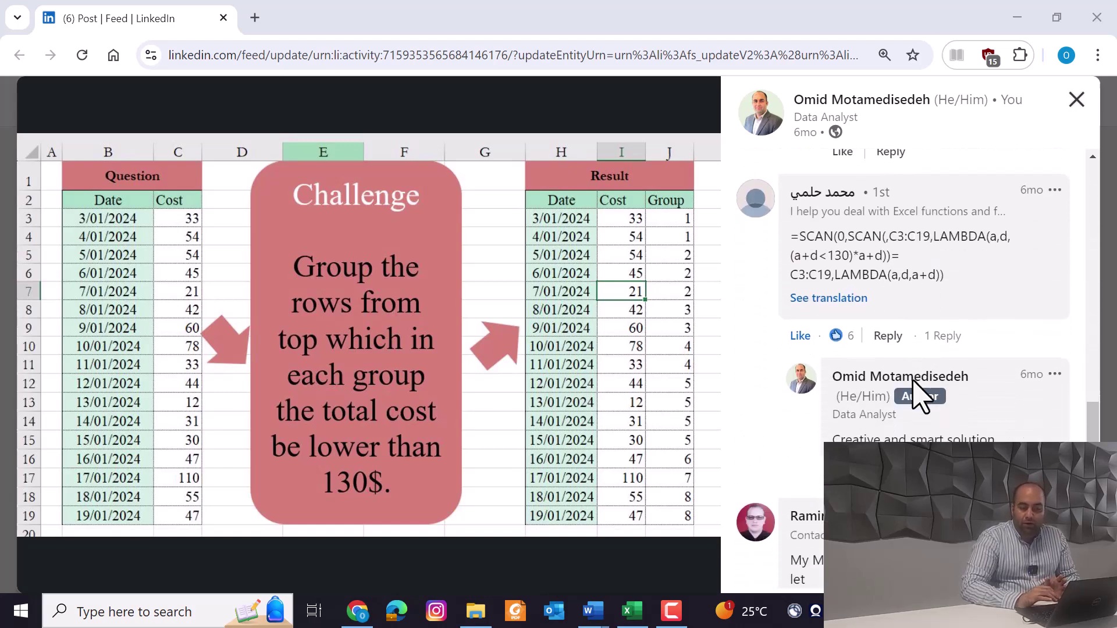
{"action": "scroll", "coordinate": [920, 397], "scroll_direction": "down", "scroll_amount": 9}
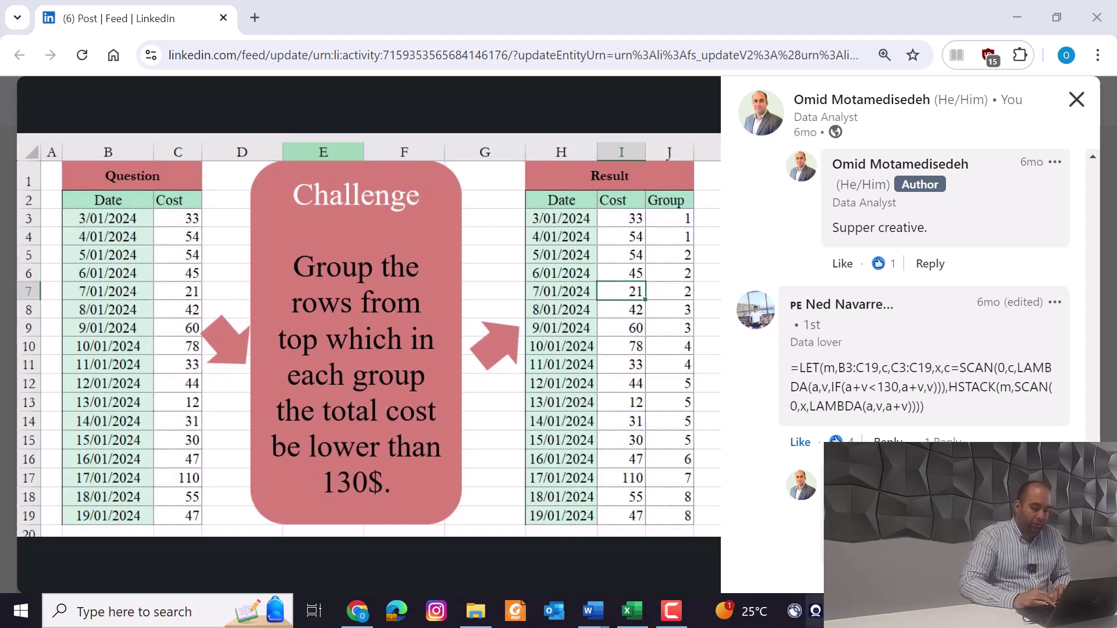
{"action": "left_click", "coordinate": [632, 611]}
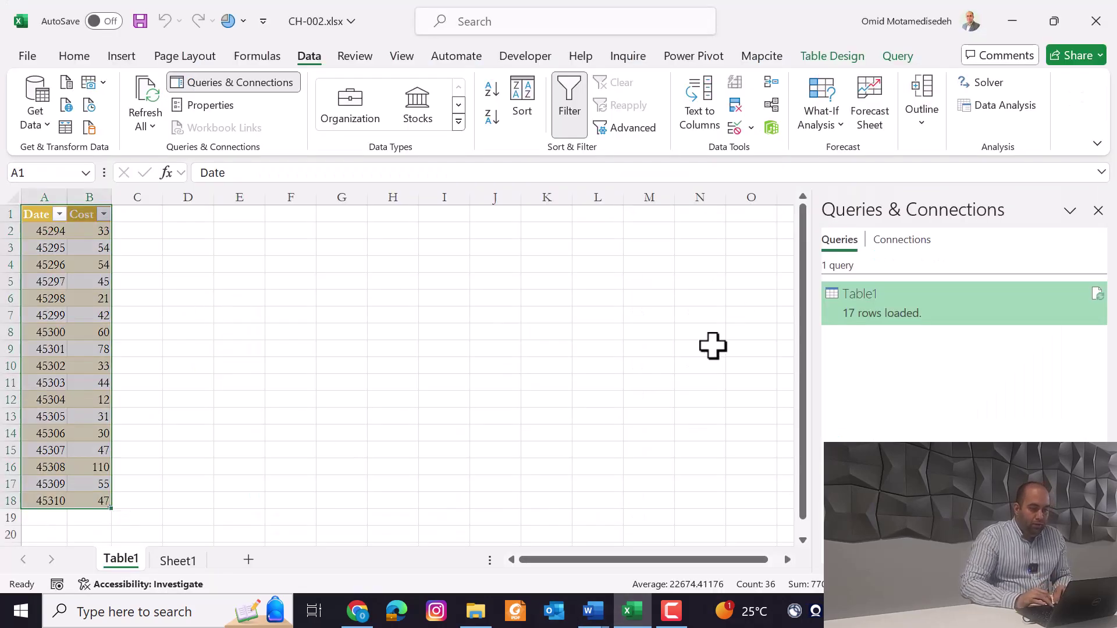
{"action": "right_click", "coordinate": [925, 314]}
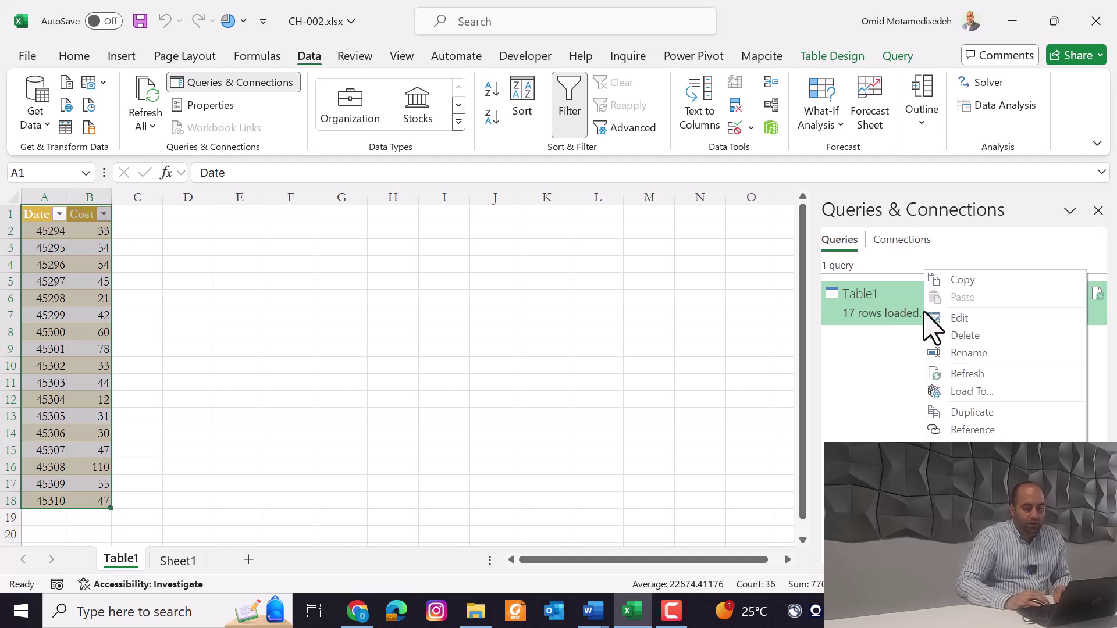
{"action": "left_click", "coordinate": [947, 317]}
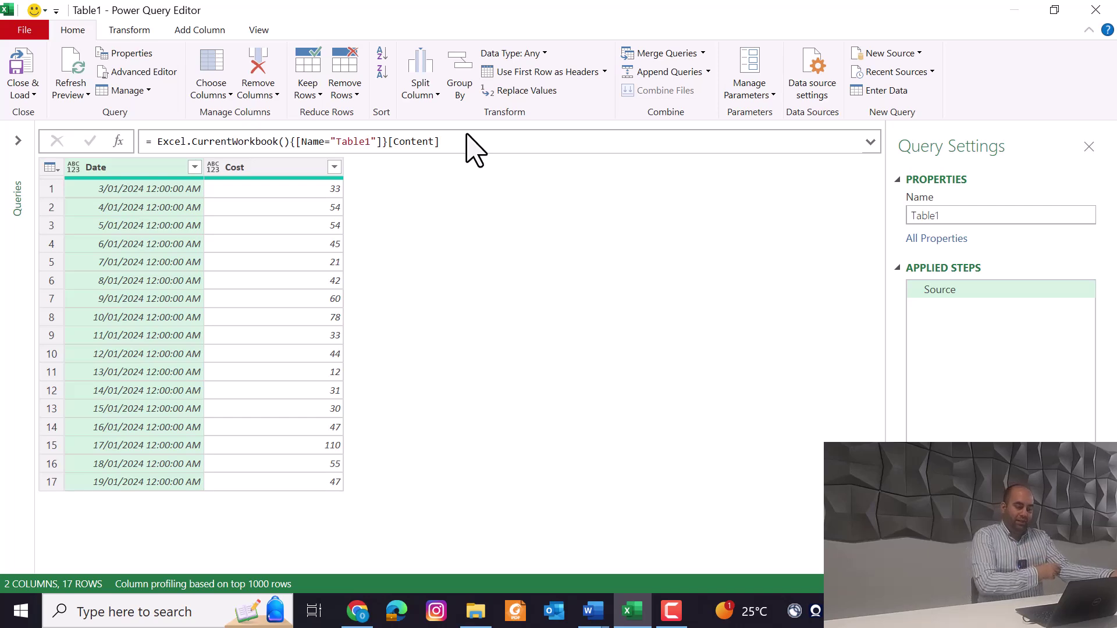
Step: Add a zero-based Index column numbering the rows 0–16
{"action": "left_click", "coordinate": [199, 29]}
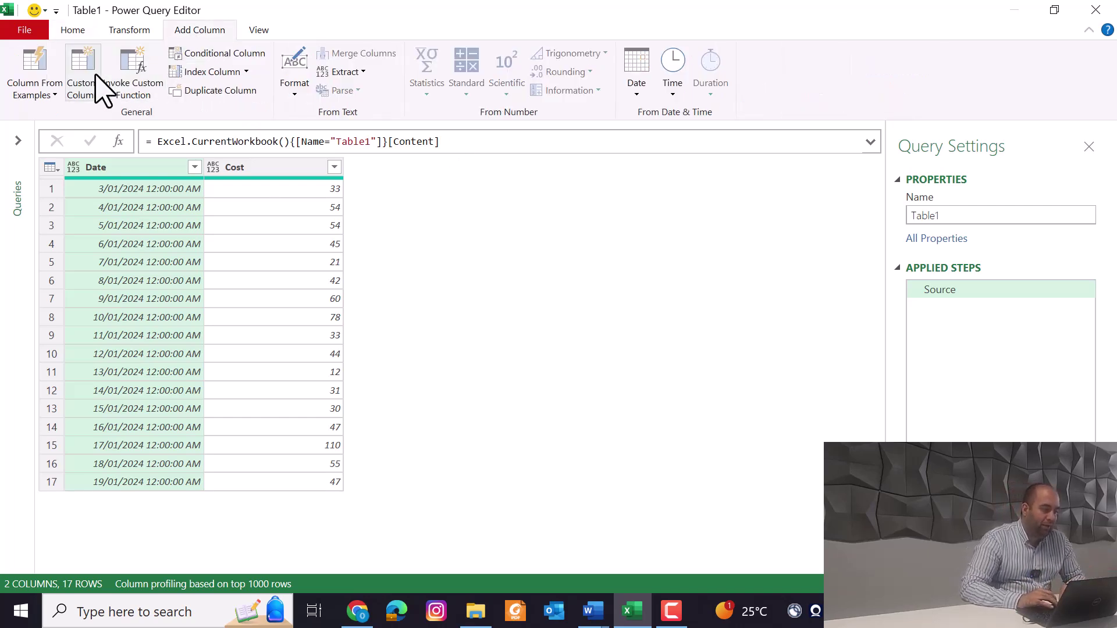
{"action": "left_click", "coordinate": [212, 72]}
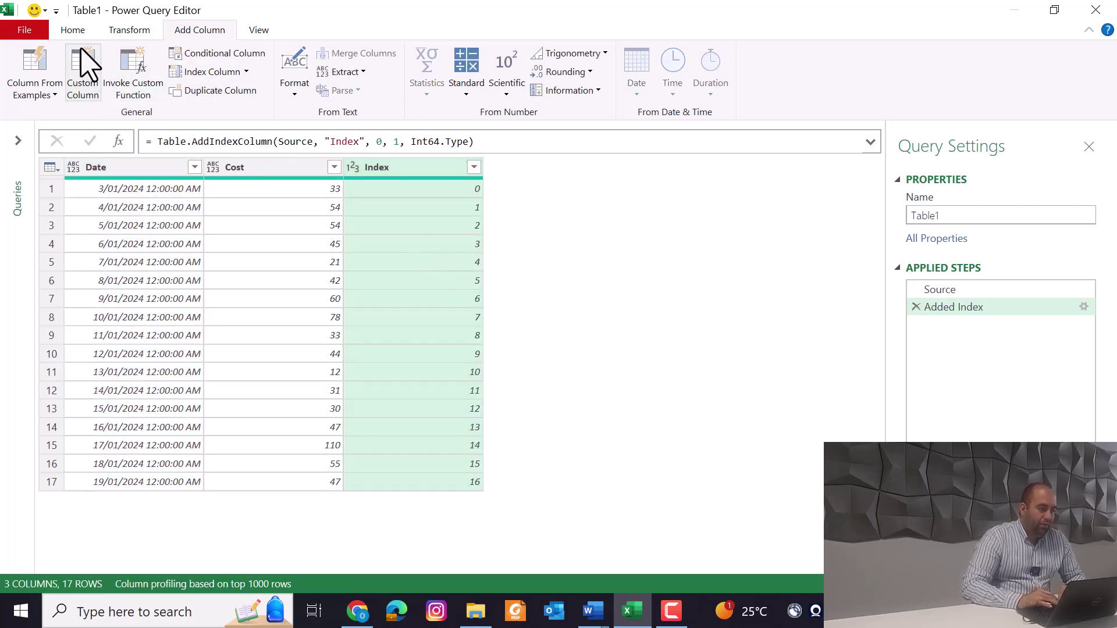
{"action": "left_click", "coordinate": [75, 30]}
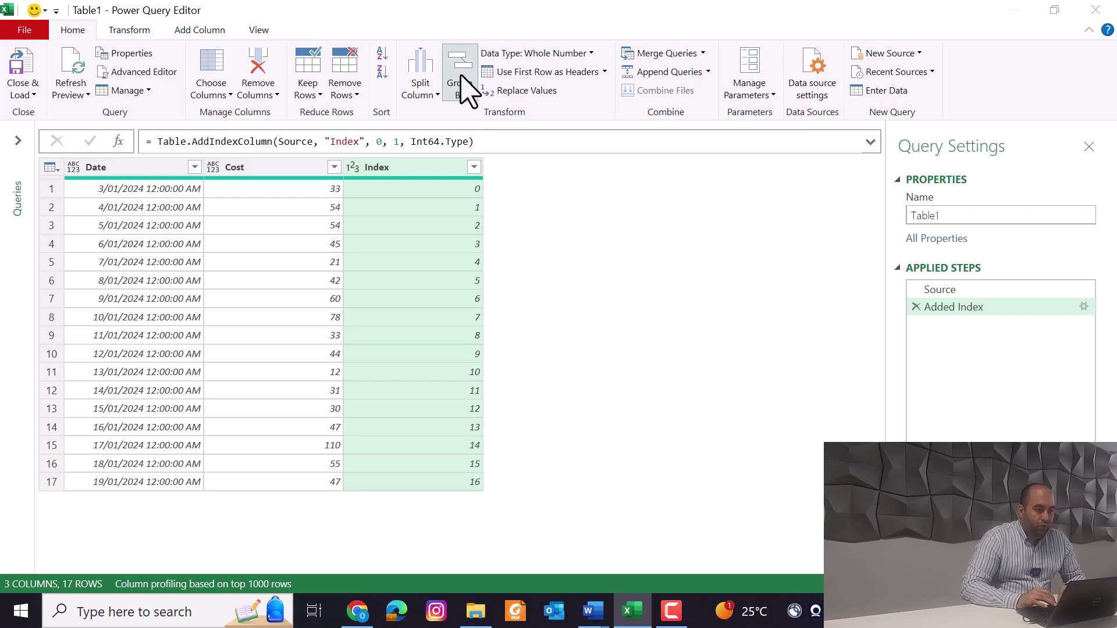
Step: Group the table by Date with the All Rows operation into a Count column
{"action": "left_click", "coordinate": [469, 47]}
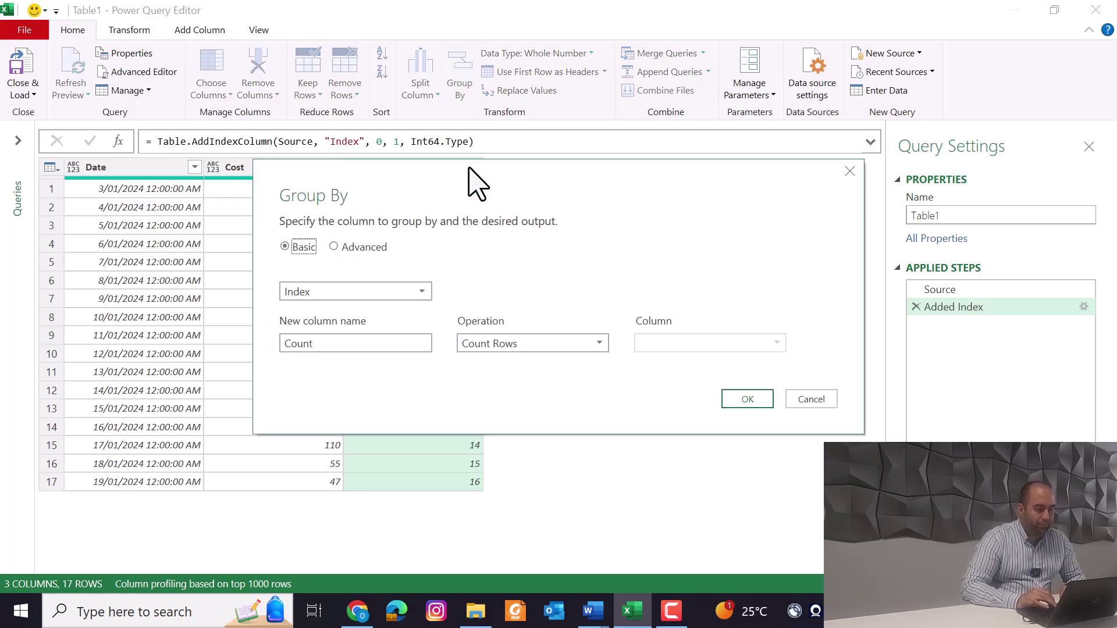
{"action": "left_click", "coordinate": [398, 292]}
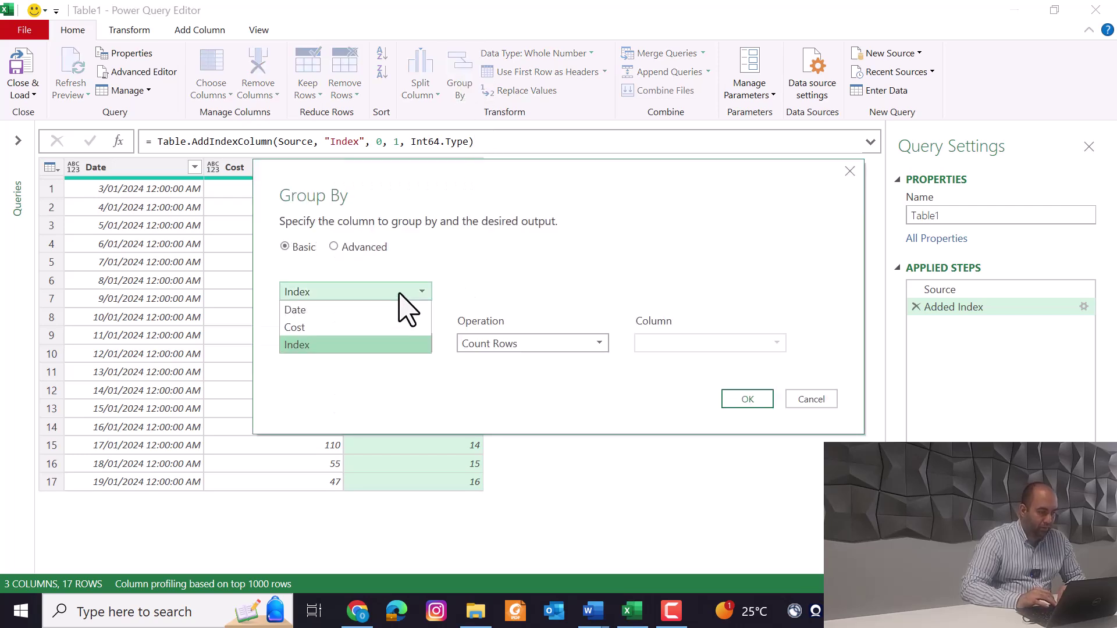
{"action": "left_click", "coordinate": [332, 313]}
{"action": "left_click", "coordinate": [490, 345]}
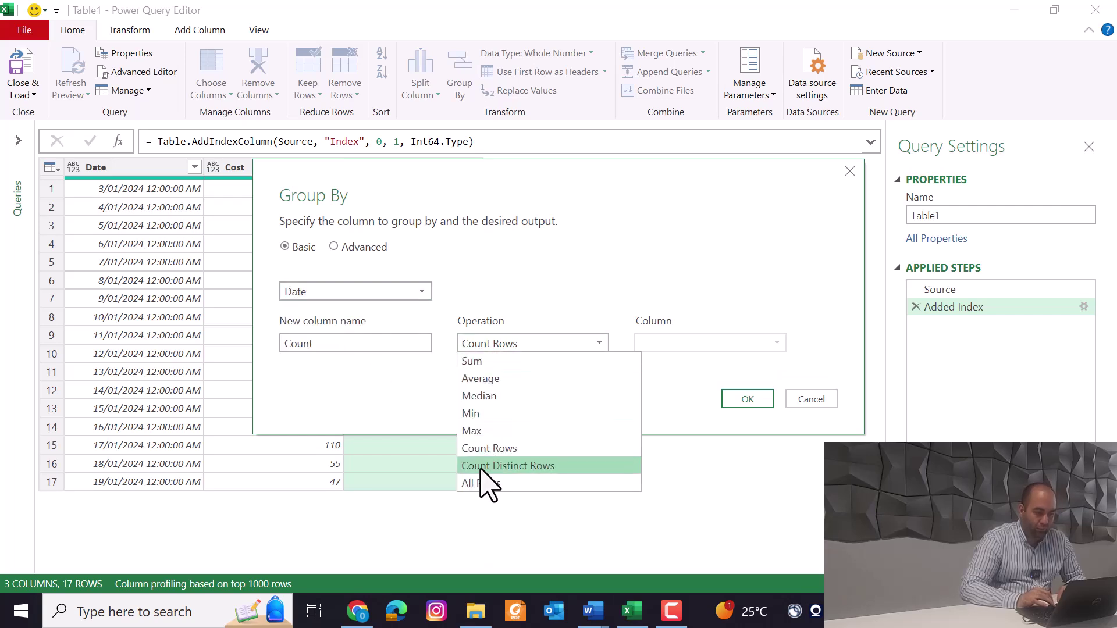
{"action": "left_click", "coordinate": [483, 484]}
{"action": "left_click", "coordinate": [761, 401]}
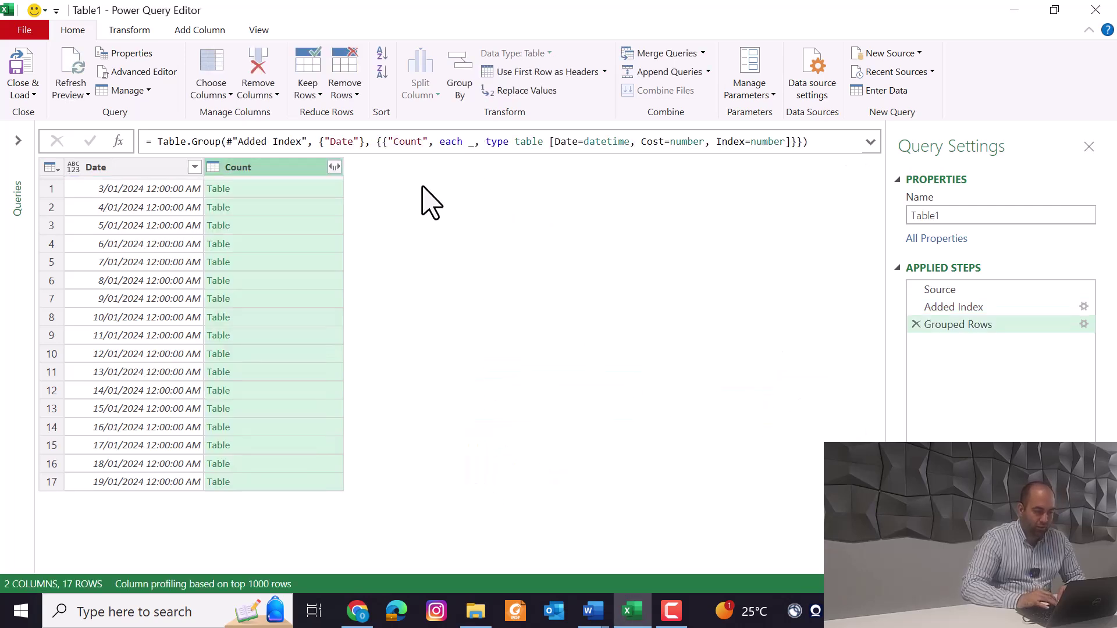
Step: Preview the nested tables in rows 2 and 5, compare with Source, then return to Grouped Rows
{"action": "left_click", "coordinate": [278, 211]}
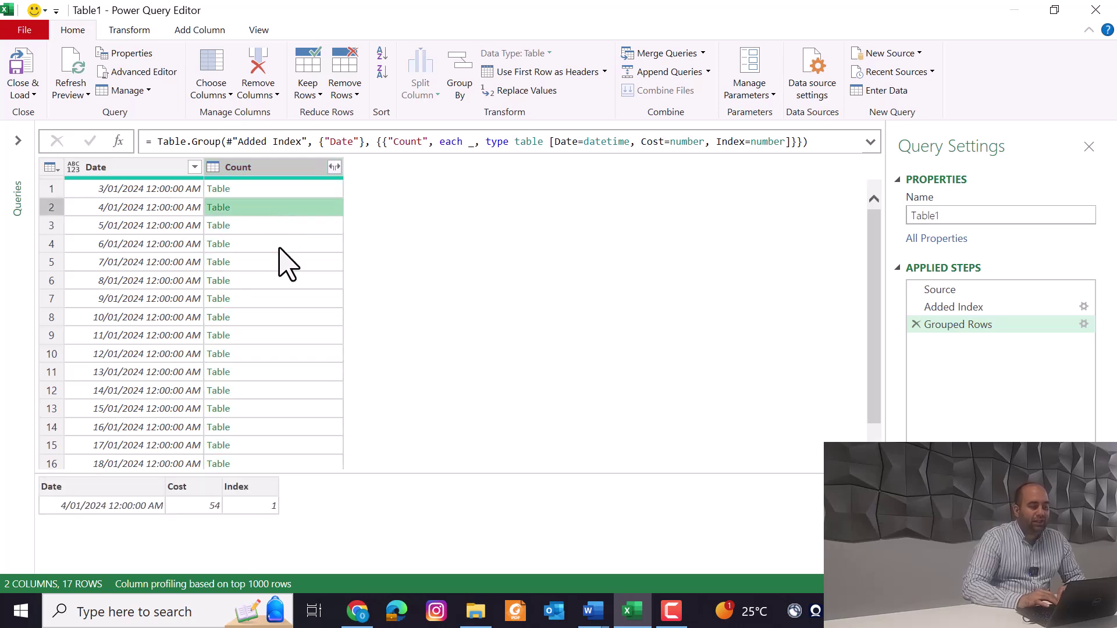
{"action": "left_click", "coordinate": [282, 262]}
{"action": "right_click", "coordinate": [289, 280]}
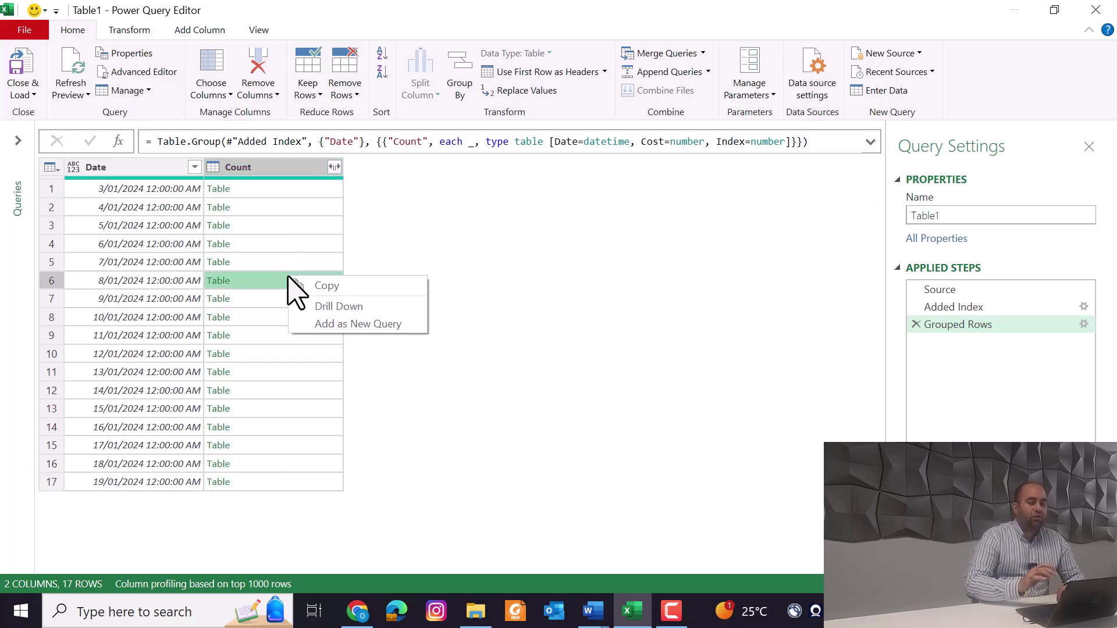
{"action": "left_click", "coordinate": [139, 189]}
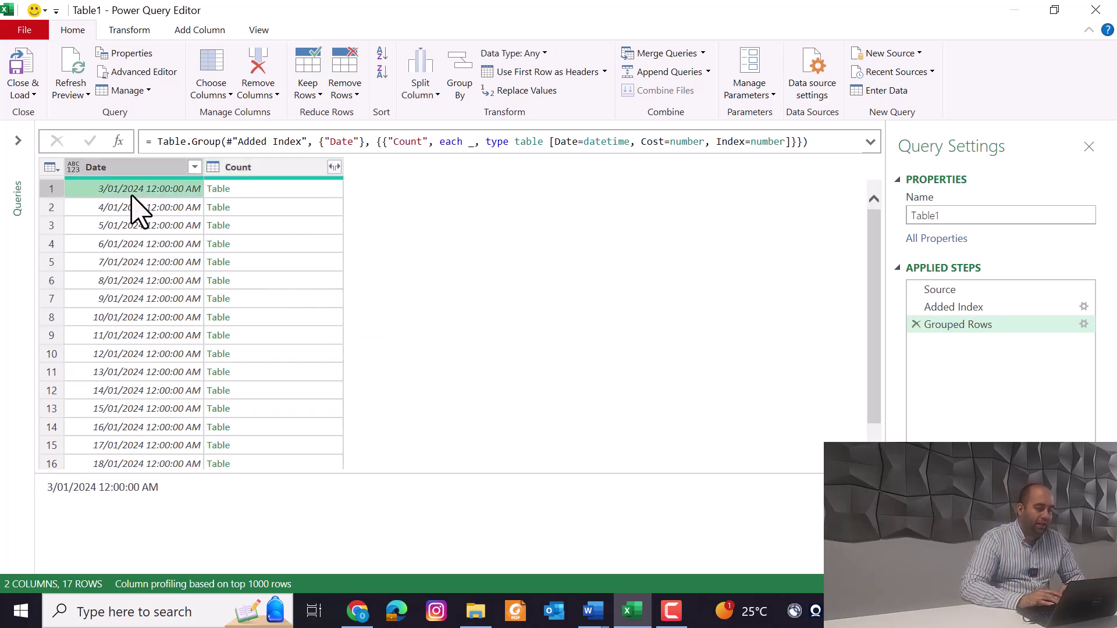
{"action": "left_click", "coordinate": [1015, 291]}
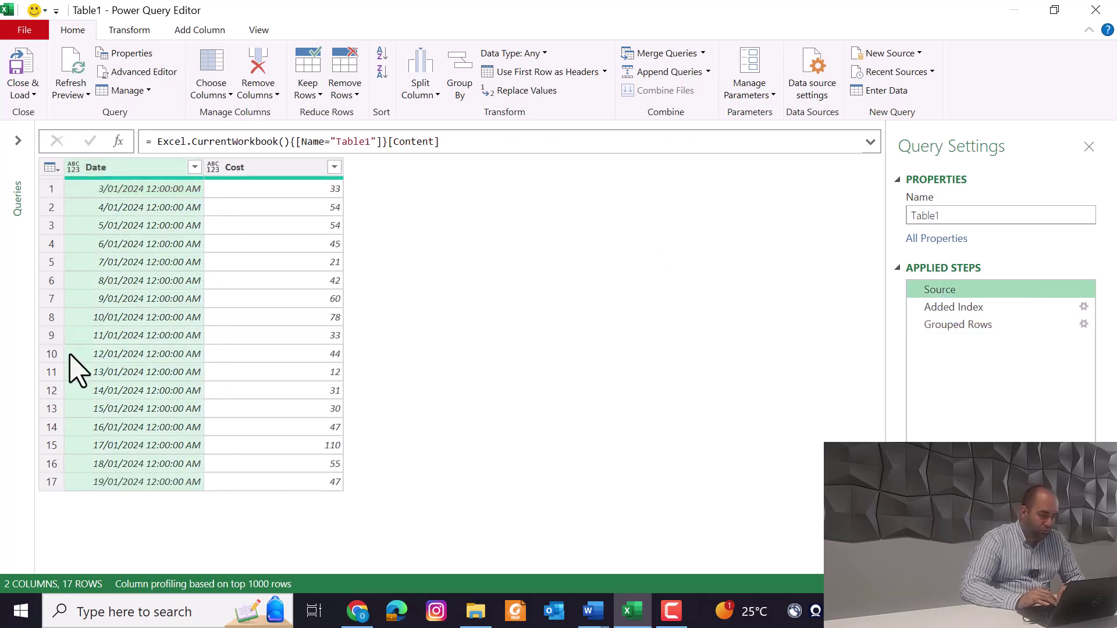
{"action": "left_click", "coordinate": [995, 326]}
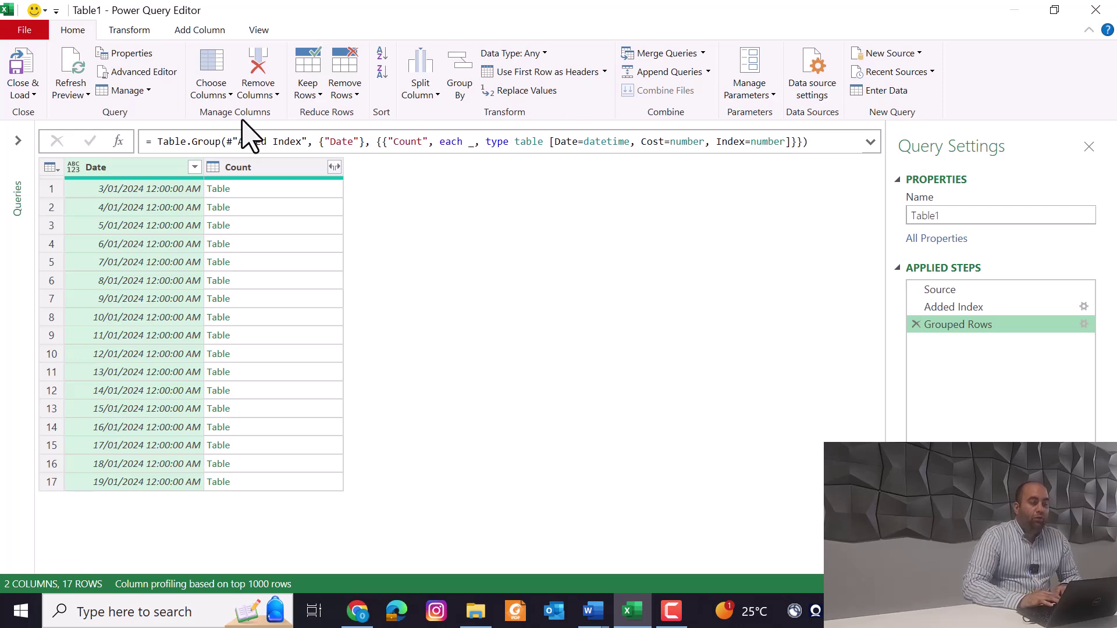
Step: Delete ', type table [Date=datetime, Cost=number, Index=number]' from the Table.Group formula and commit
{"action": "left_click", "coordinate": [231, 141]}
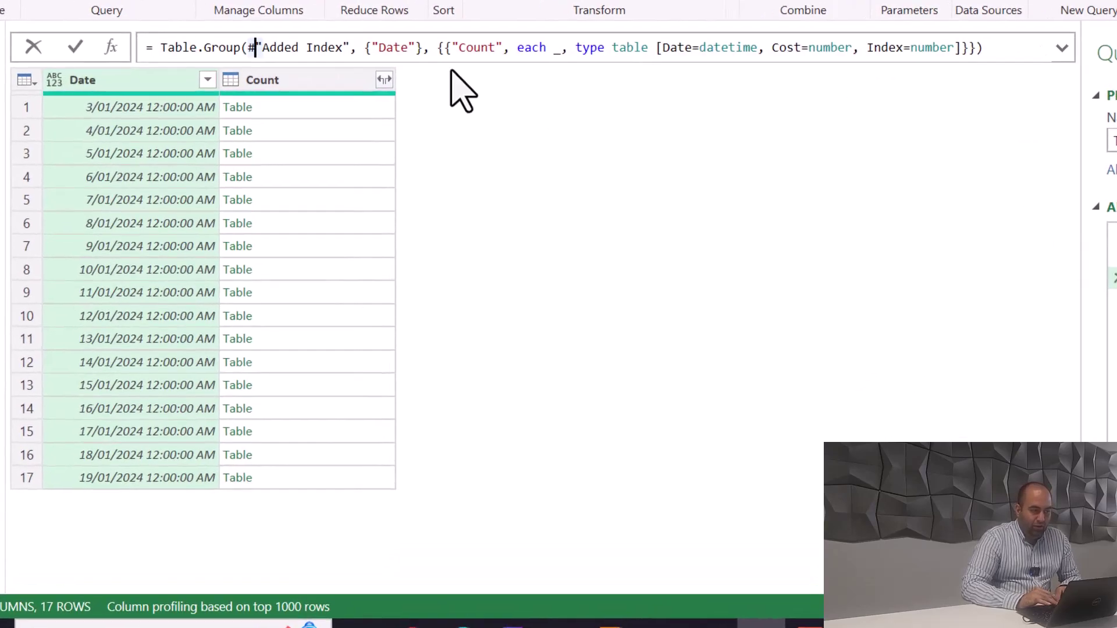
{"action": "left_click", "coordinate": [410, 28]}
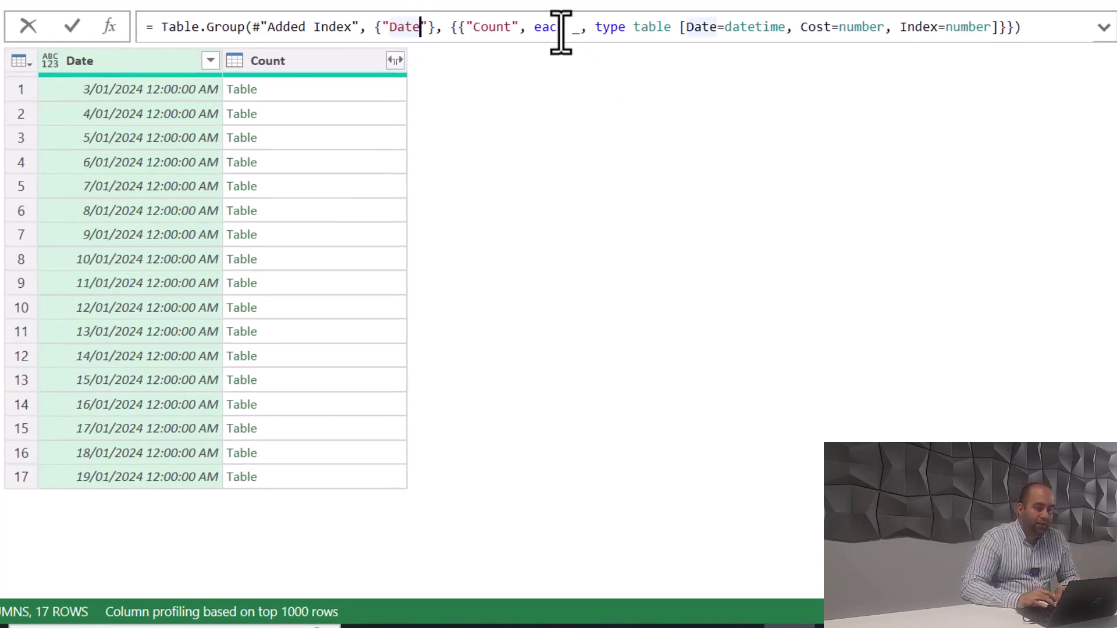
{"action": "left_click_drag", "start_coordinate": [482, 27], "coordinate": [997, 32]}
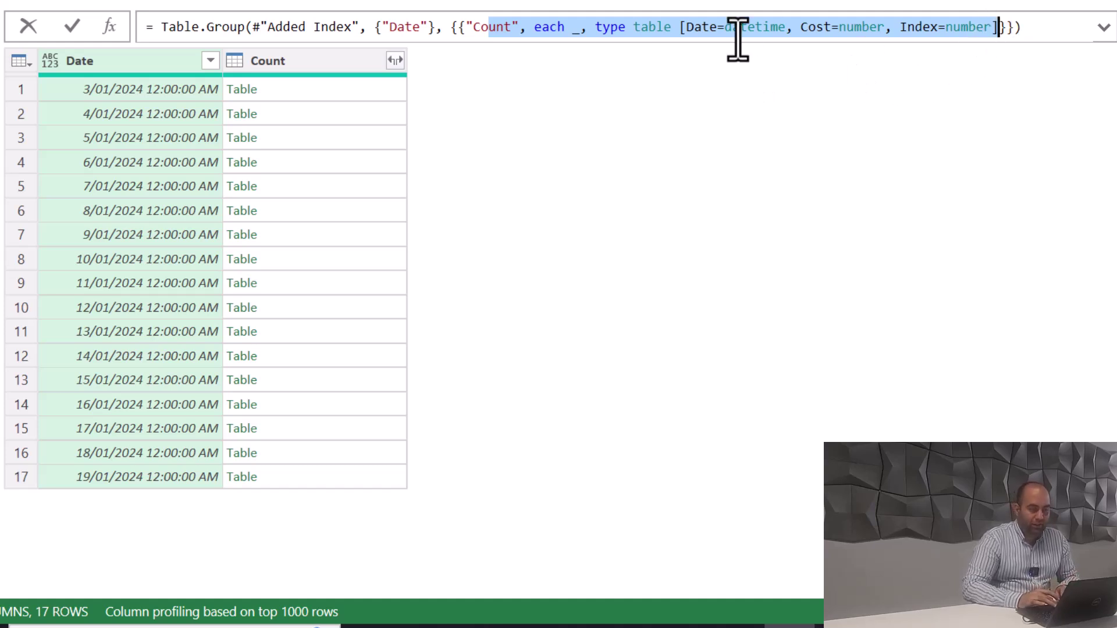
{"action": "left_click", "coordinate": [580, 29]}
{"action": "key", "text": "shift+Right"}
{"action": "key", "text": "shift+Right"}
{"action": "key", "text": "shift+Right"}
{"action": "key", "text": "shift+Right"}
{"action": "key", "text": "shift+Right"}
{"action": "key", "text": "shift+Right"}
{"action": "key", "text": "shift+Right"}
{"action": "key", "text": "shift+Right"}
{"action": "key", "text": "shift+Right"}
{"action": "key", "text": "shift+Right"}
{"action": "key", "text": "shift+Right"}
{"action": "key", "text": "shift+Right"}
{"action": "key", "text": "shift+Right"}
{"action": "key", "text": "shift+Right"}
{"action": "key", "text": "shift+Right"}
{"action": "key", "text": "shift+Right"}
{"action": "key", "text": "shift+Right"}
{"action": "key", "text": "shift+Right"}
{"action": "key", "text": "shift+Right"}
{"action": "key", "text": "shift+Right"}
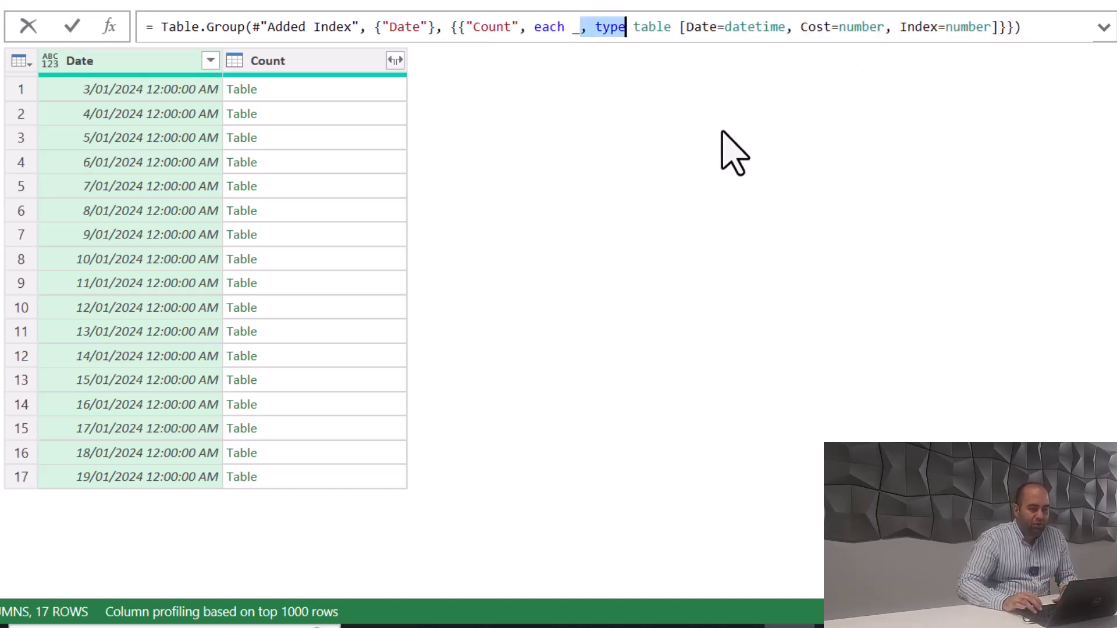
{"action": "key", "text": "shift+Right"}
{"action": "key", "text": "Delete"}
{"action": "key", "text": "Return"}
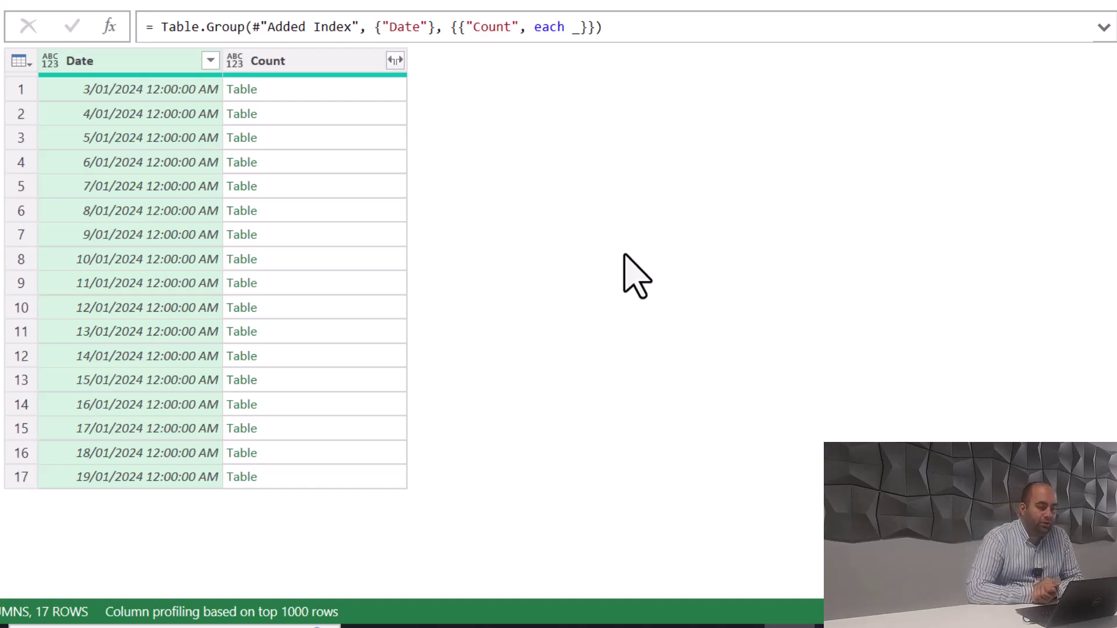
Step: Insert ',0,' before the formula's final parenthesis, adding a groupKind of 0
{"action": "left_click", "coordinate": [639, 29]}
{"action": "key", "text": "Left"}
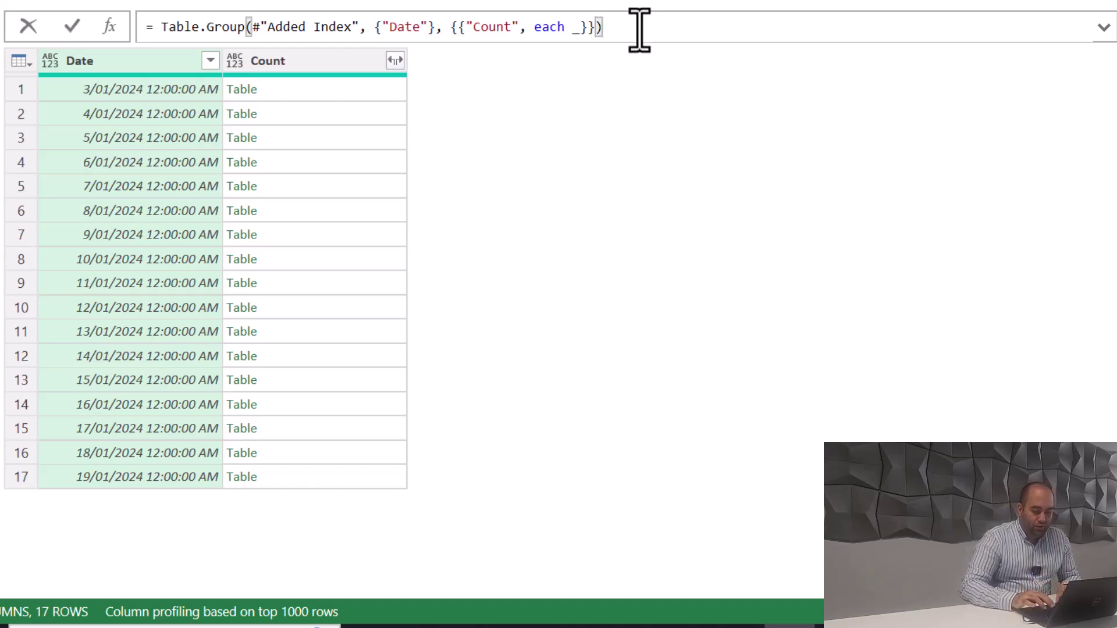
{"action": "type", "text": ","}
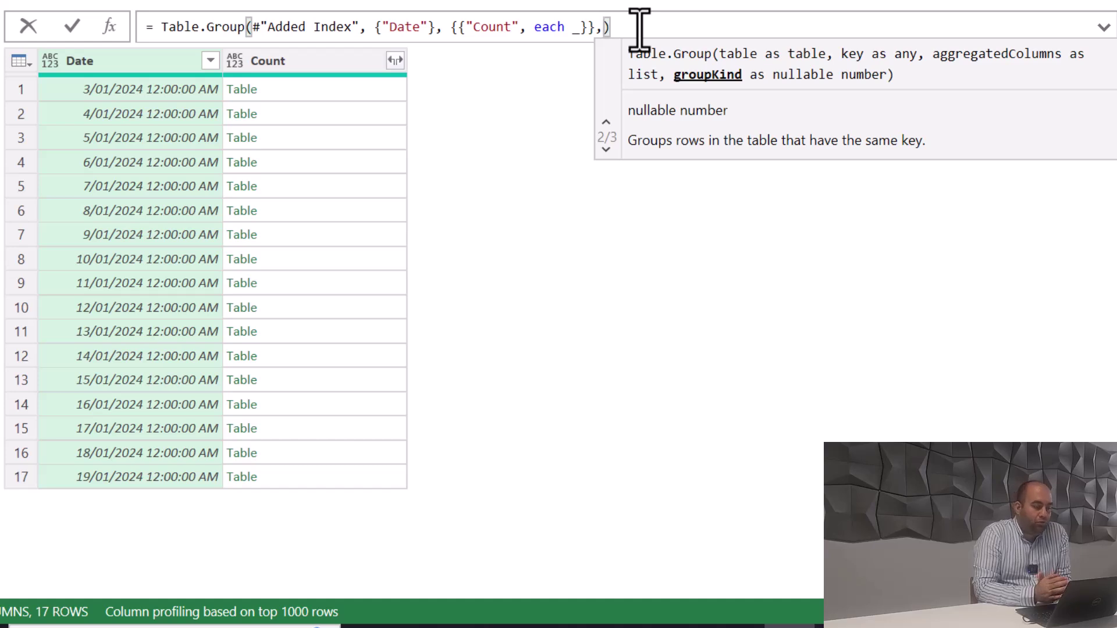
{"action": "type", "text": "0"}
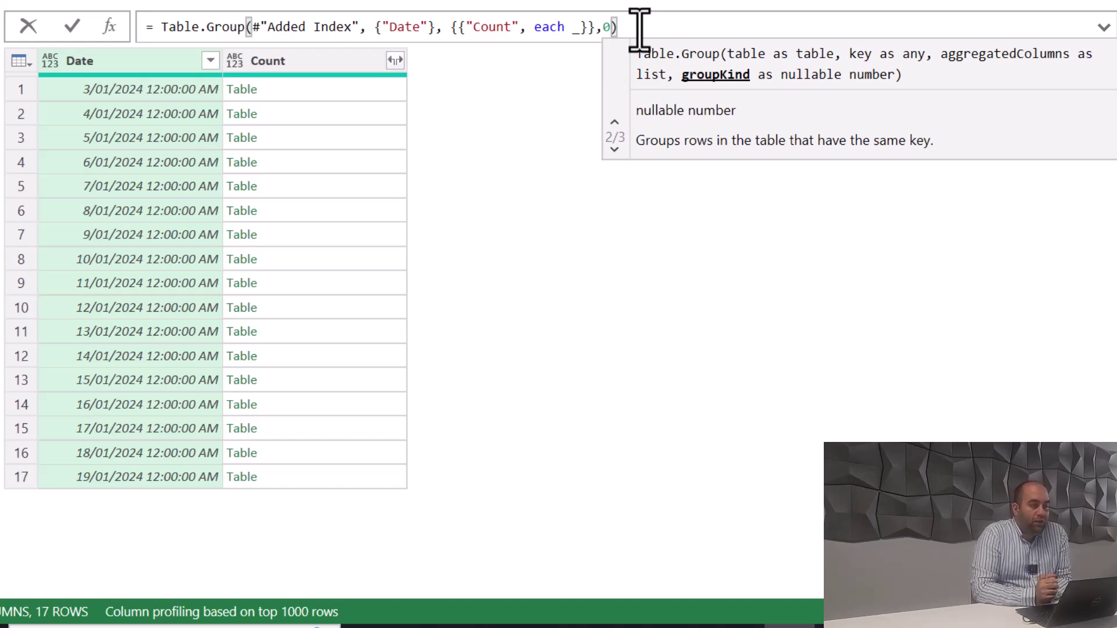
{"action": "type", "text": ","}
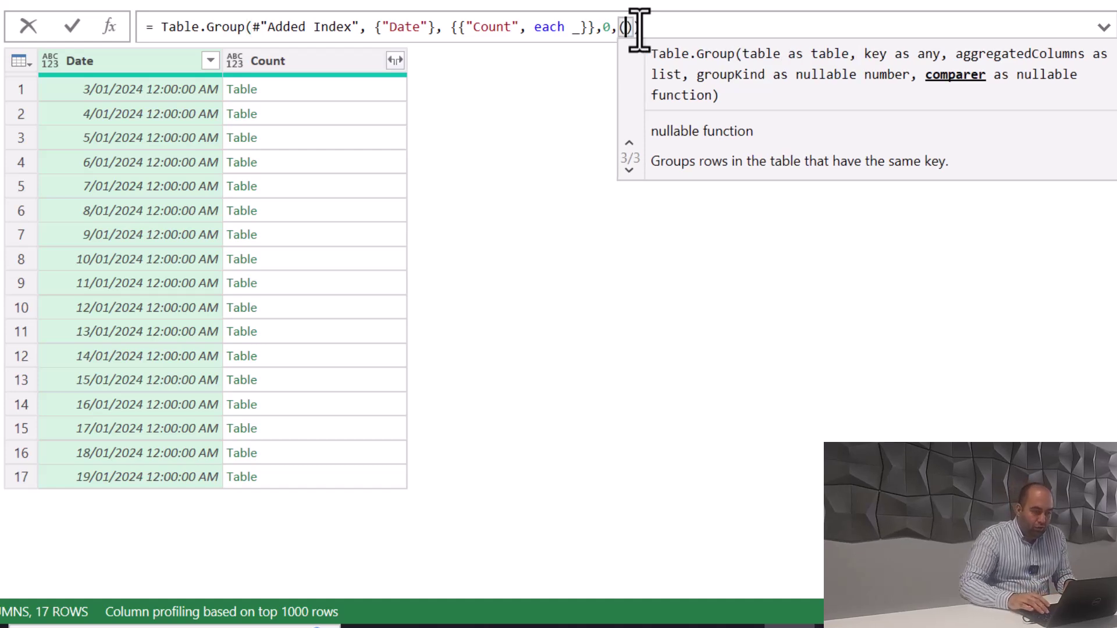
Step: Type the comparer header (x,y)=> after the 0 argument
{"action": "type", "text": "(x,y)"}
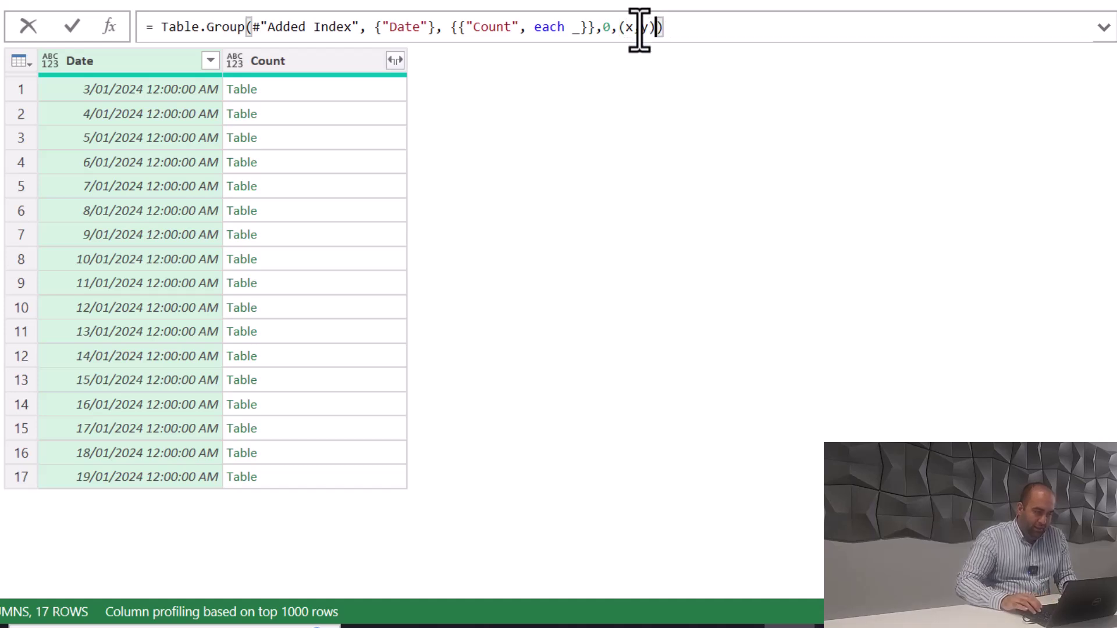
{"action": "type", "text": "=>"}
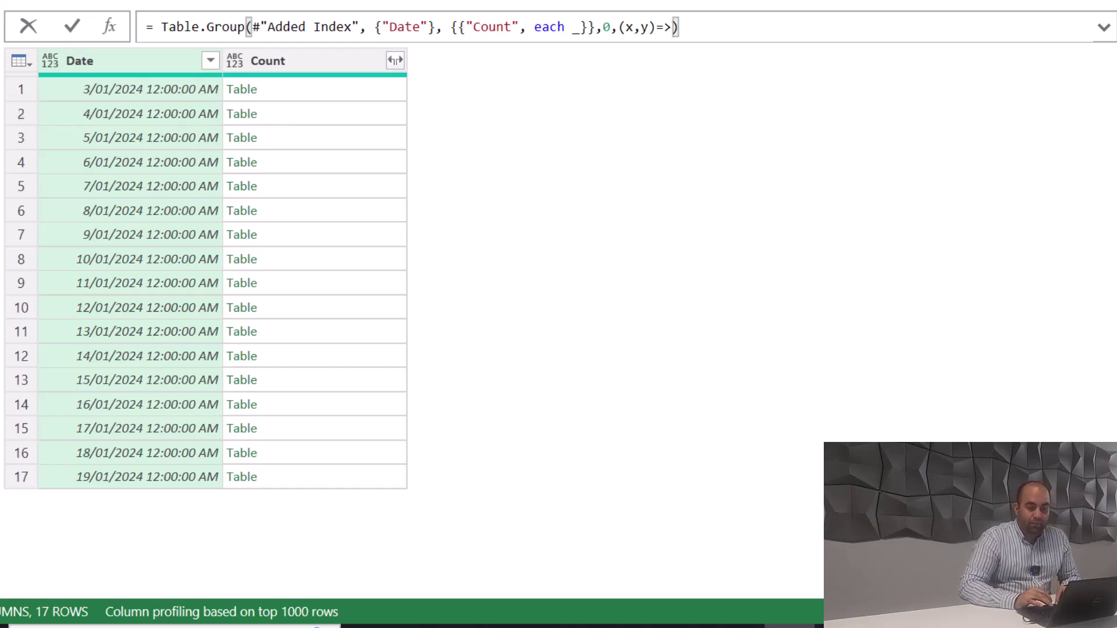
Step: Commit the formula, then write the comparer body Number.From(List.Sum(List.Range( inside the parentheses
{"action": "key", "text": "Return"}
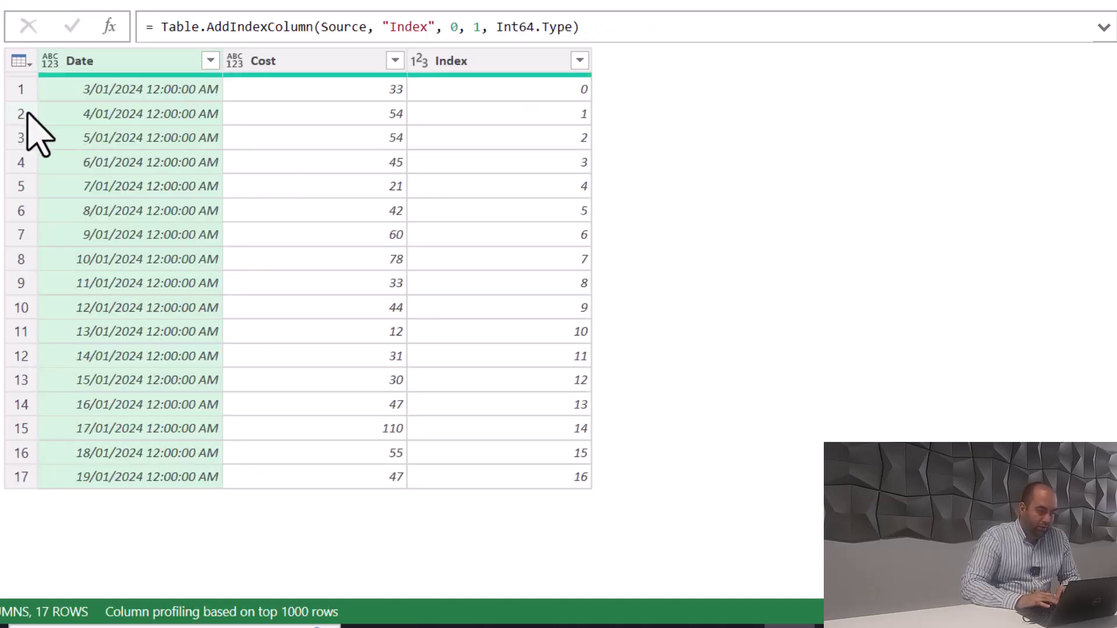
{"action": "left_click", "coordinate": [23, 114]}
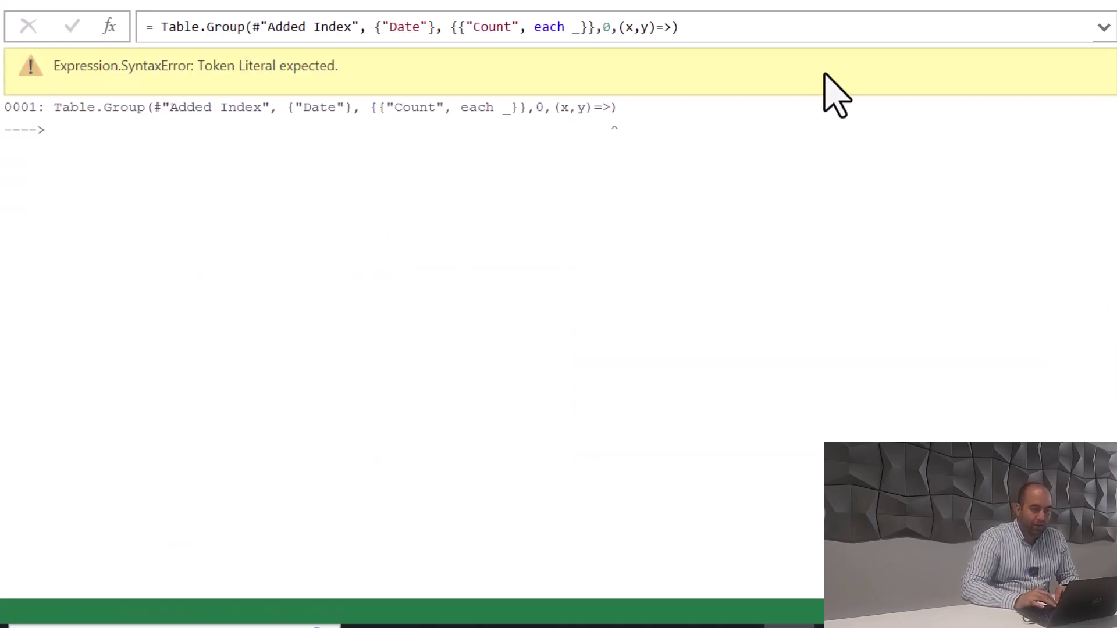
{"action": "left_click", "coordinate": [729, 26]}
{"action": "key", "text": "Left"}
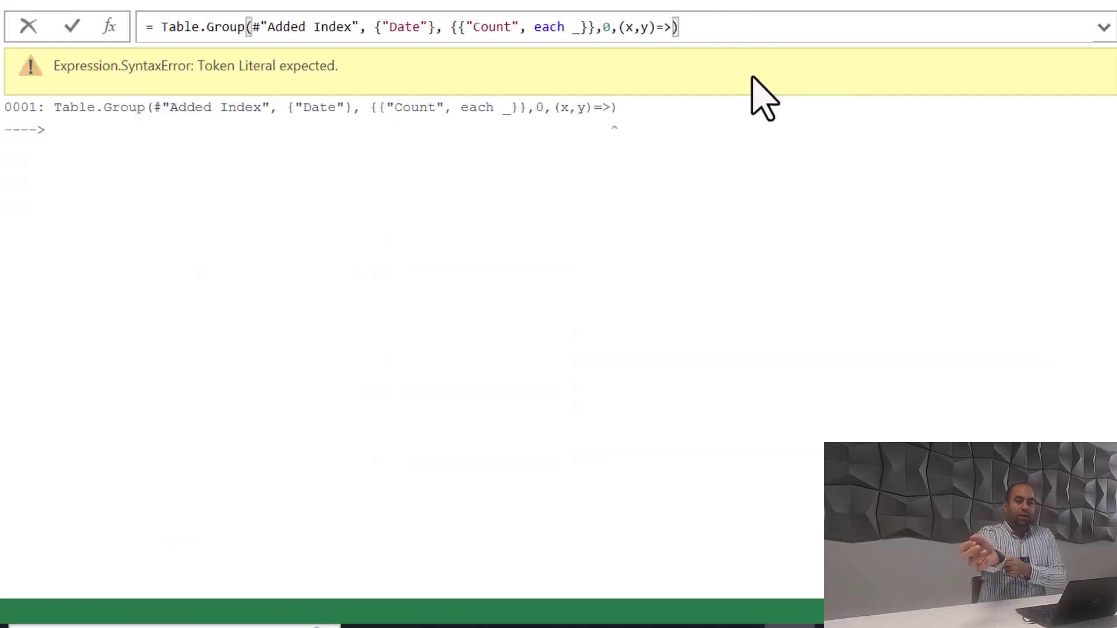
{"action": "type", "text": "Nu"}
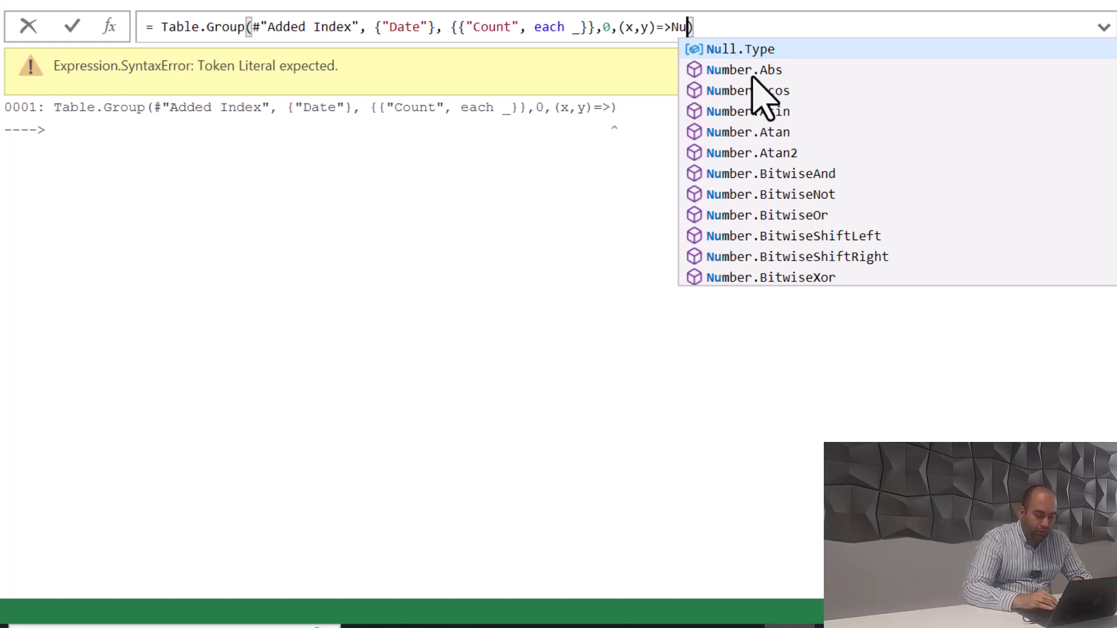
{"action": "type", "text": "mber.F"}
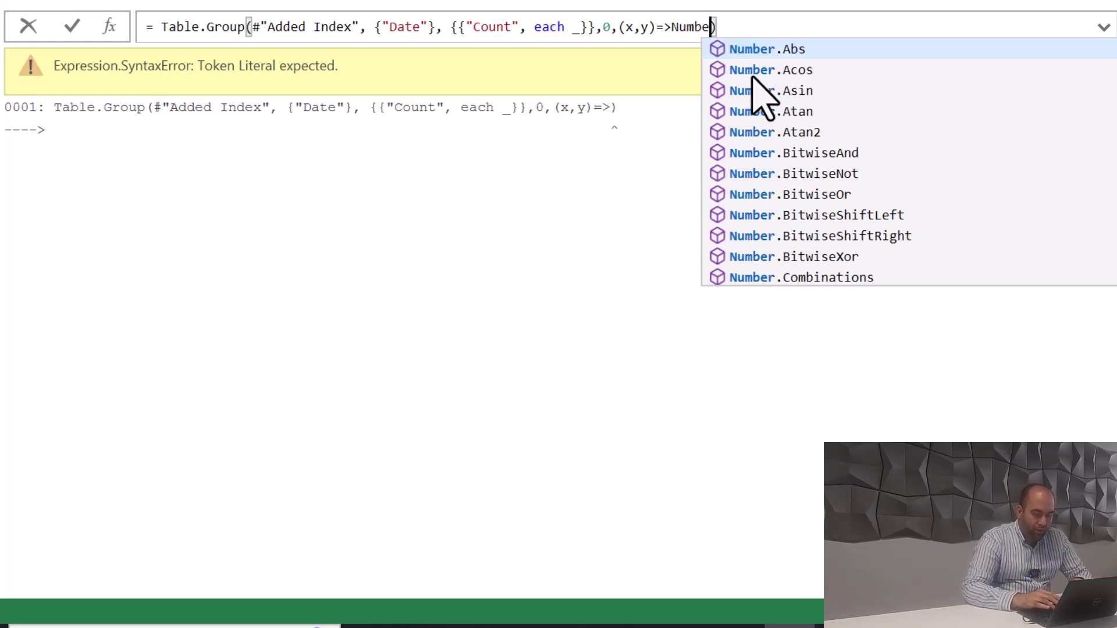
{"action": "key", "text": "Tab"}
{"action": "type", "text": "("}
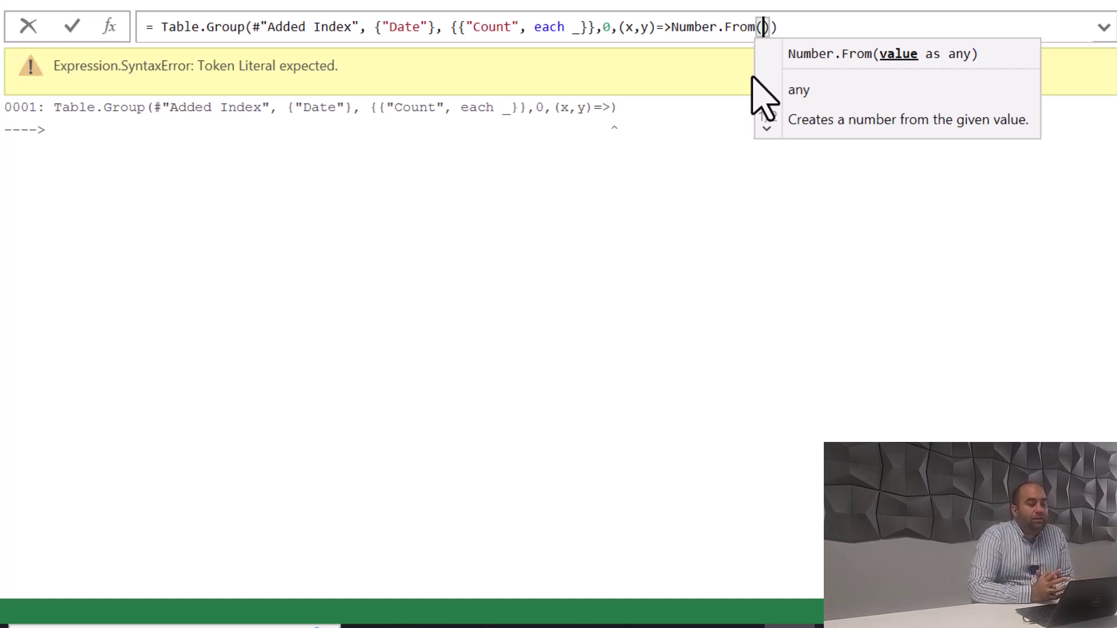
{"action": "type", "text": "Lis"}
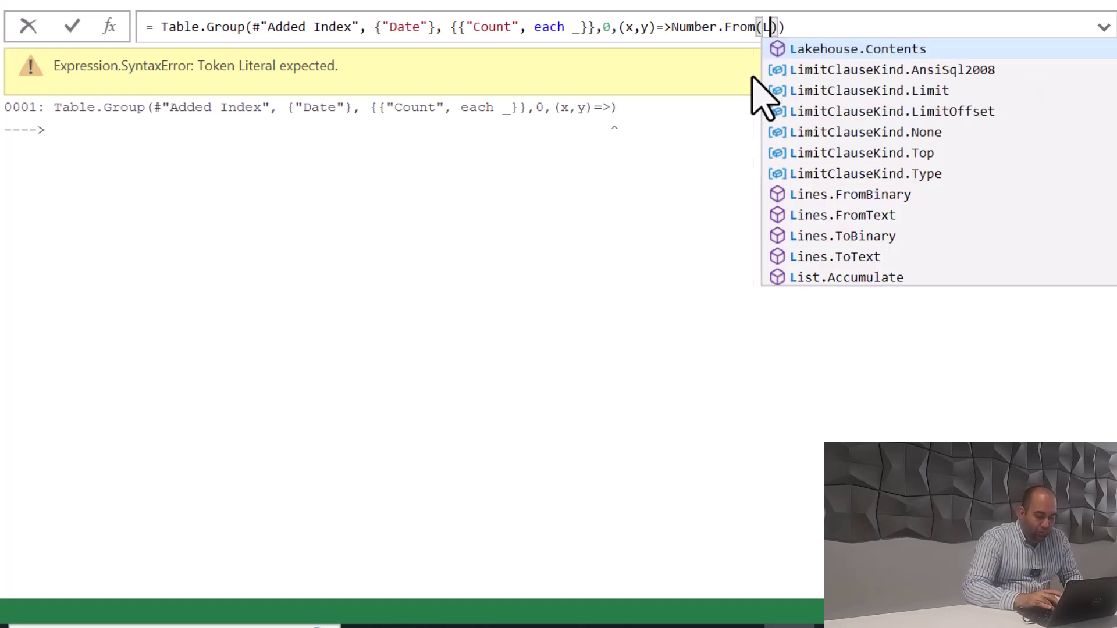
{"action": "type", "text": "t.Sum"}
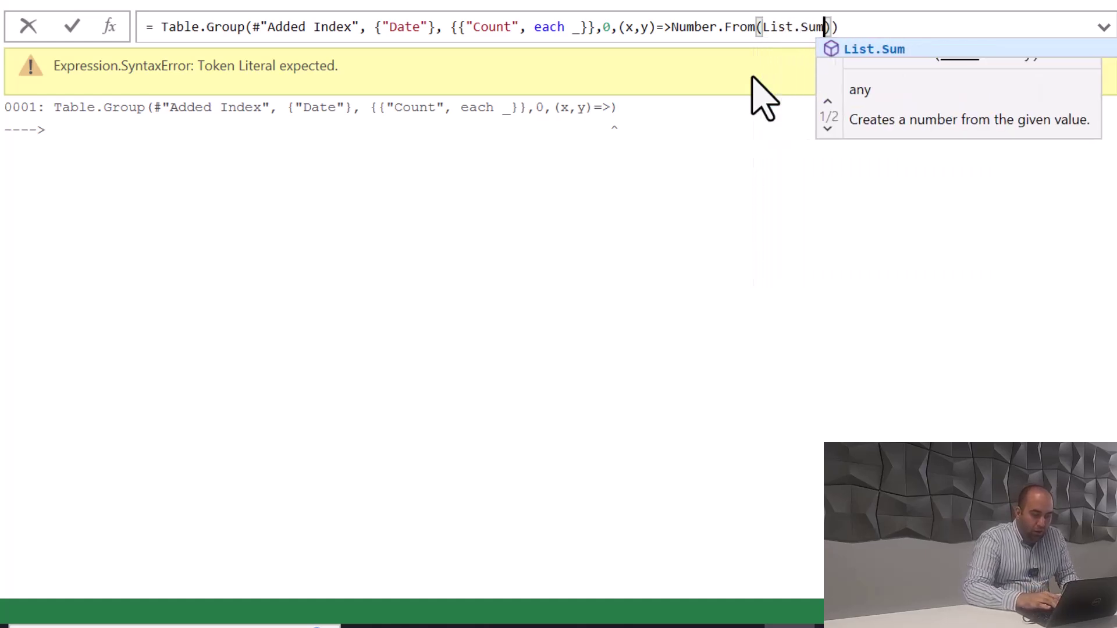
{"action": "type", "text": "("}
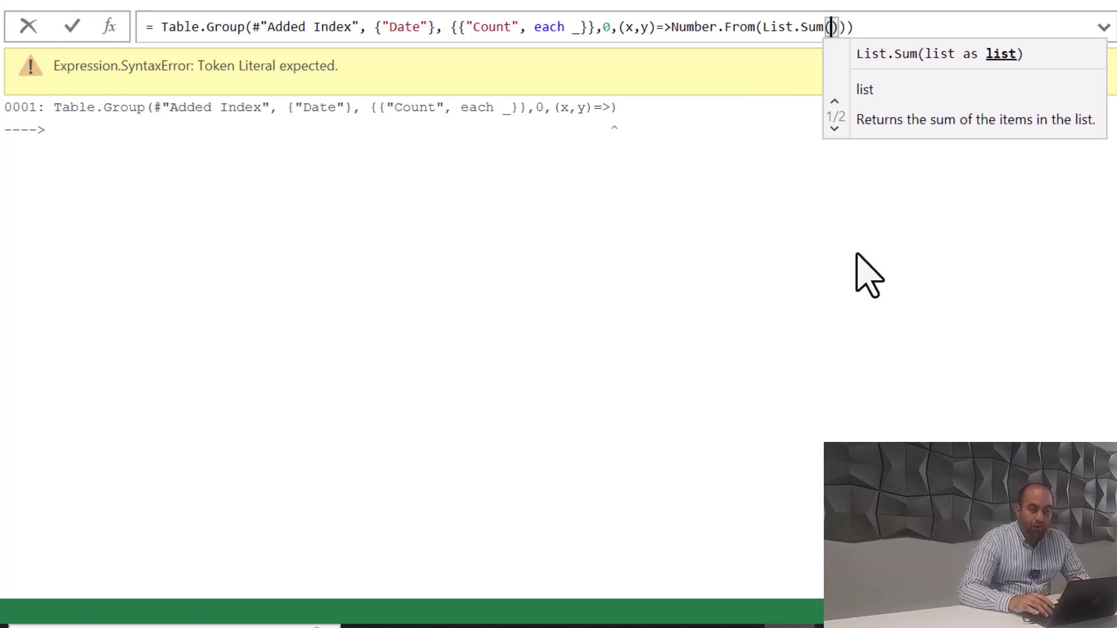
{"action": "type", "text": "List.R"}
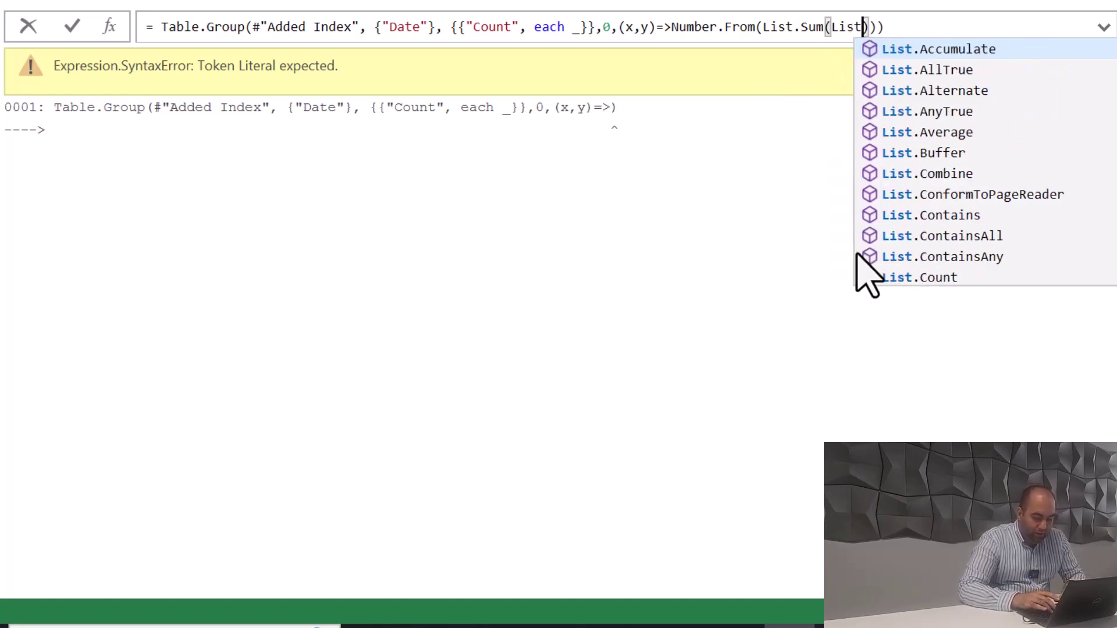
{"action": "type", "text": "ange("}
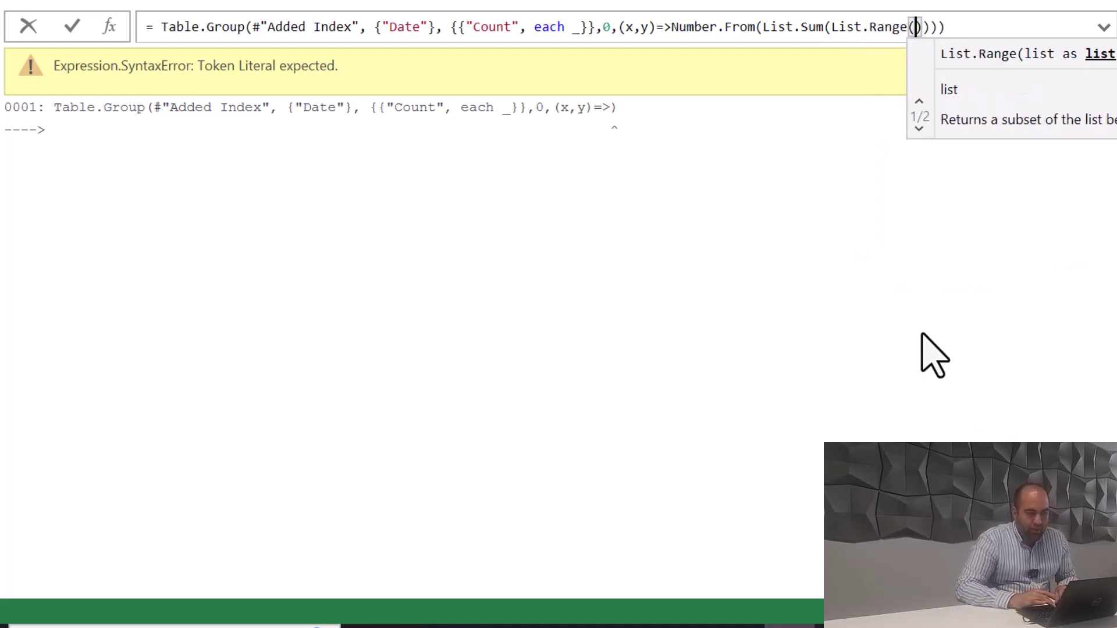
Step: Commit the formula and rename the Applied Steps entry Added Index to Added_Index
{"action": "key", "text": "Return"}
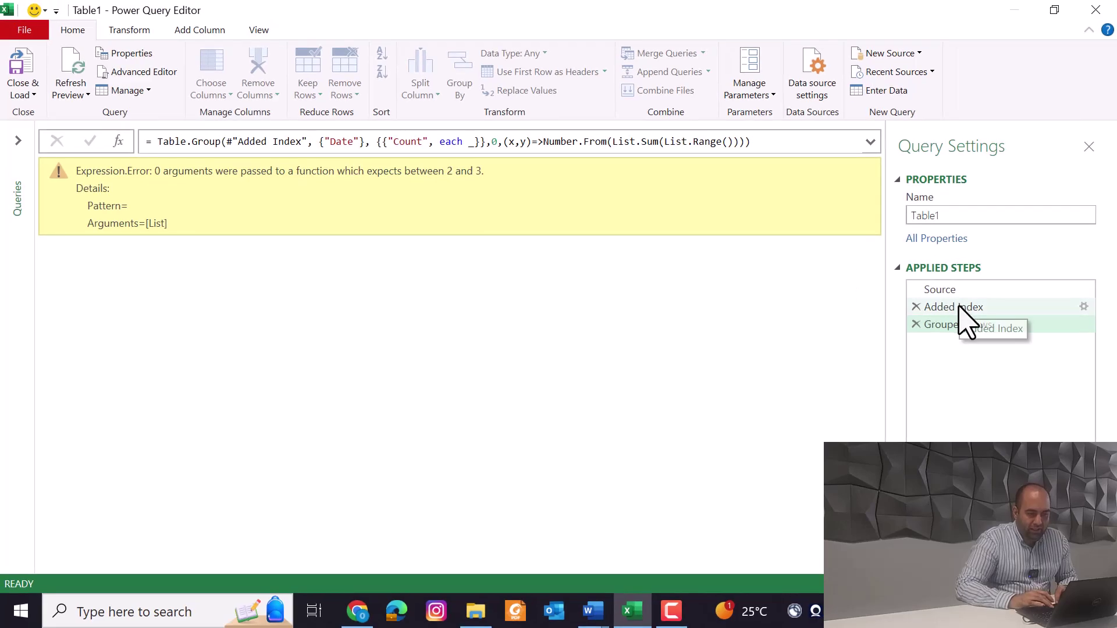
{"action": "left_click", "coordinate": [959, 306]}
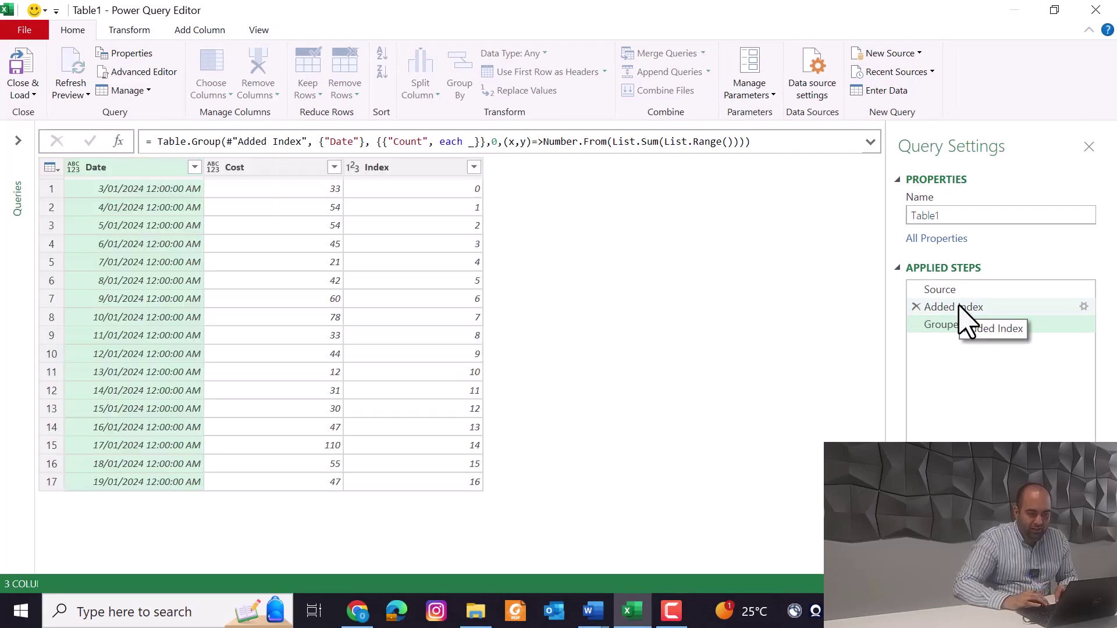
{"action": "right_click", "coordinate": [961, 308]}
{"action": "left_click", "coordinate": [990, 334]}
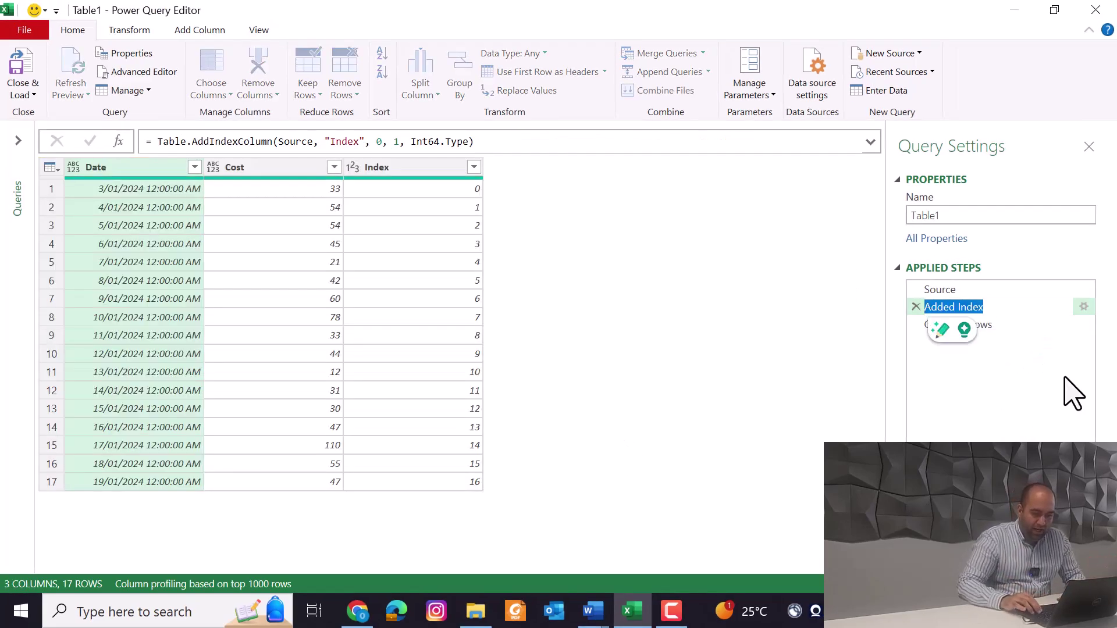
{"action": "key", "text": "End"}
{"action": "key", "text": "BackSpace"}
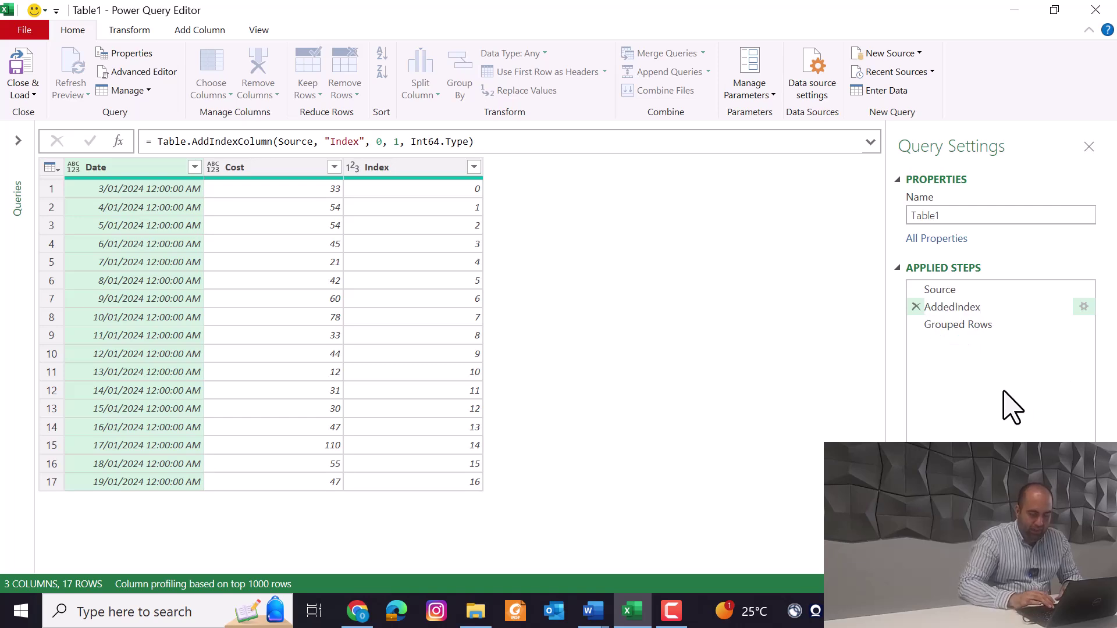
{"action": "type", "text": "_"}
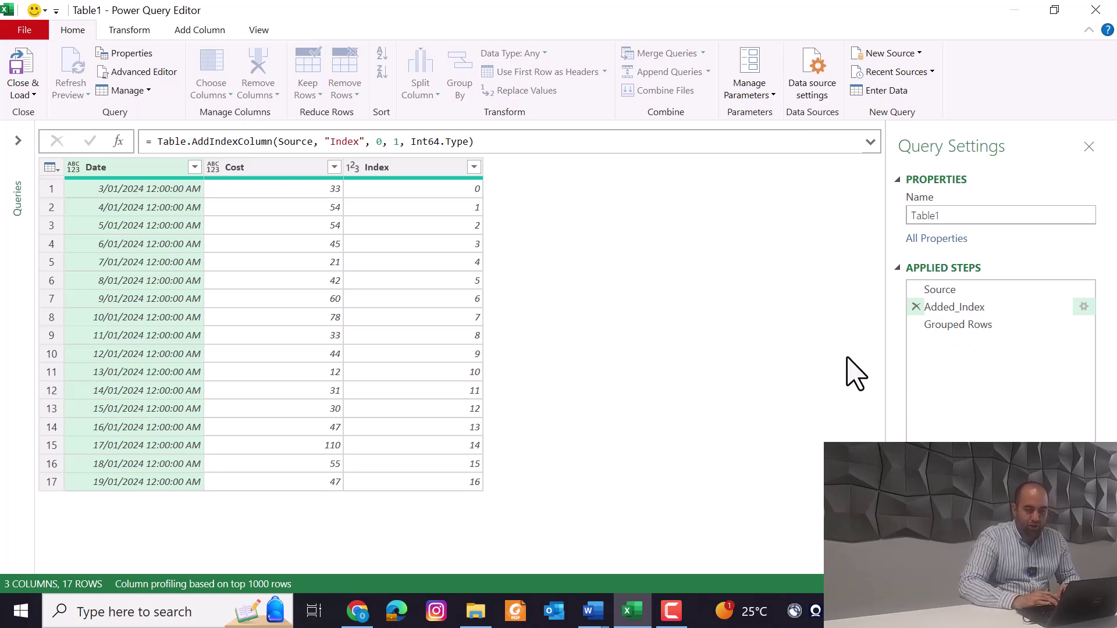
{"action": "key", "text": "Return"}
Step: On the Grouped Rows step, paste the Added_Index reference inside List.Range's parentheses
{"action": "left_click", "coordinate": [960, 327]}
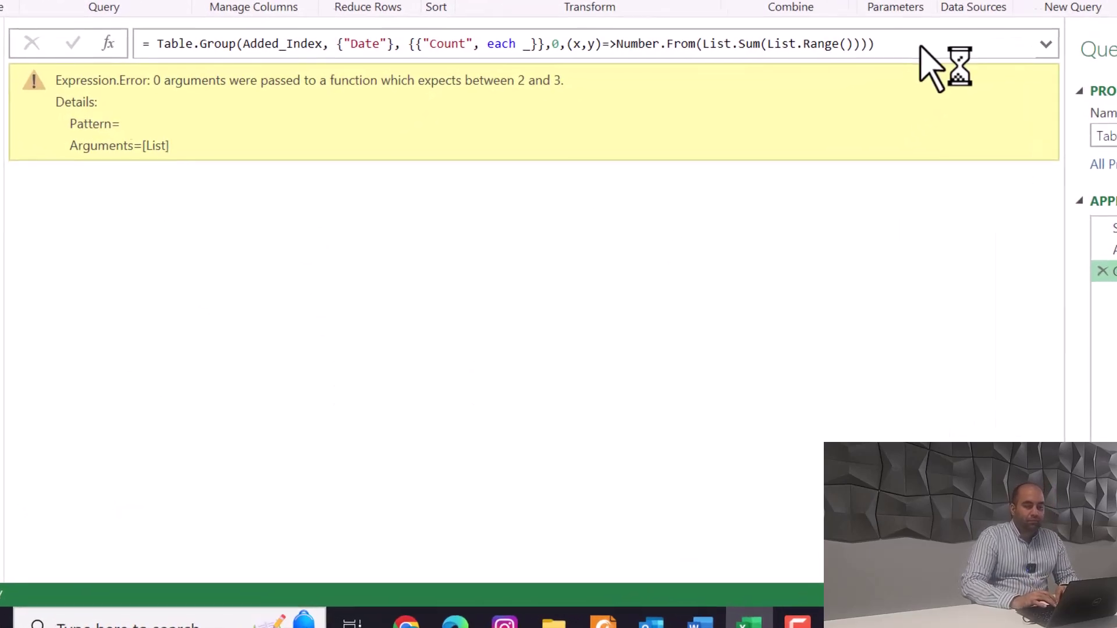
{"action": "key", "text": "Left"}
{"action": "key", "text": "Left"}
{"action": "key", "text": "Left"}
{"action": "key", "text": "Left"}
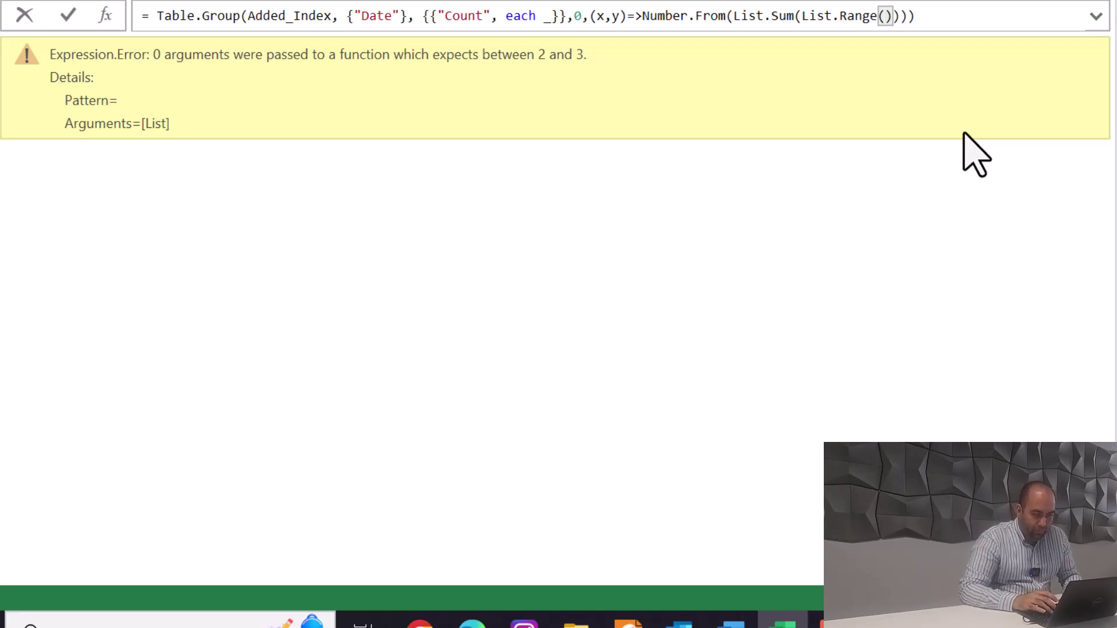
{"action": "type", "text": "A"}
{"action": "key", "text": "BackSpace"}
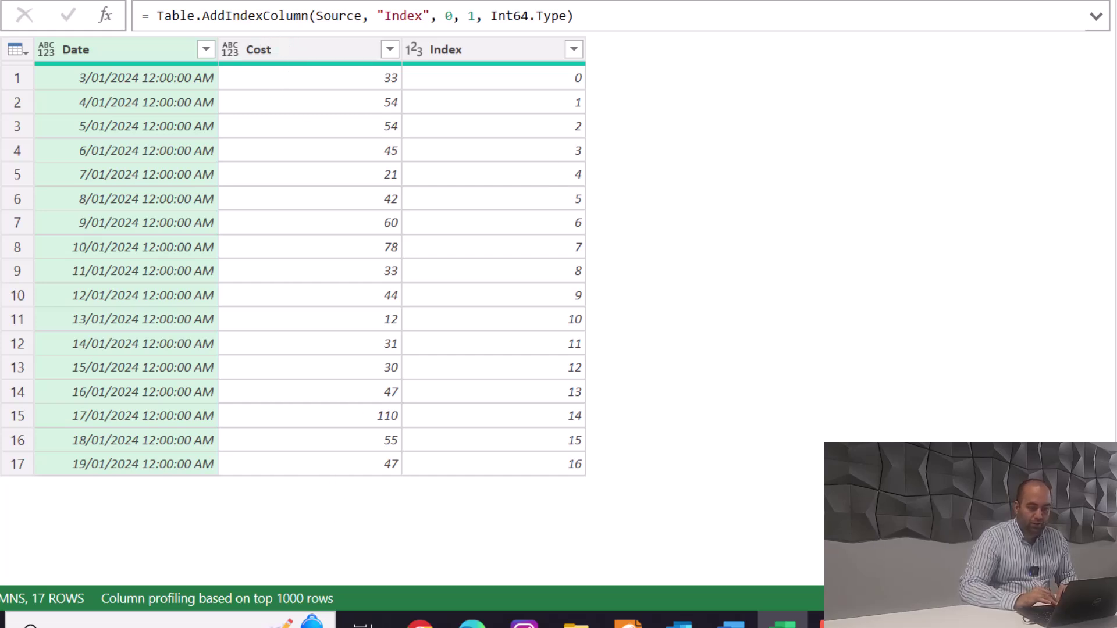
{"action": "double_click", "coordinate": [255, 16]}
{"action": "key", "text": "ctrl+c"}
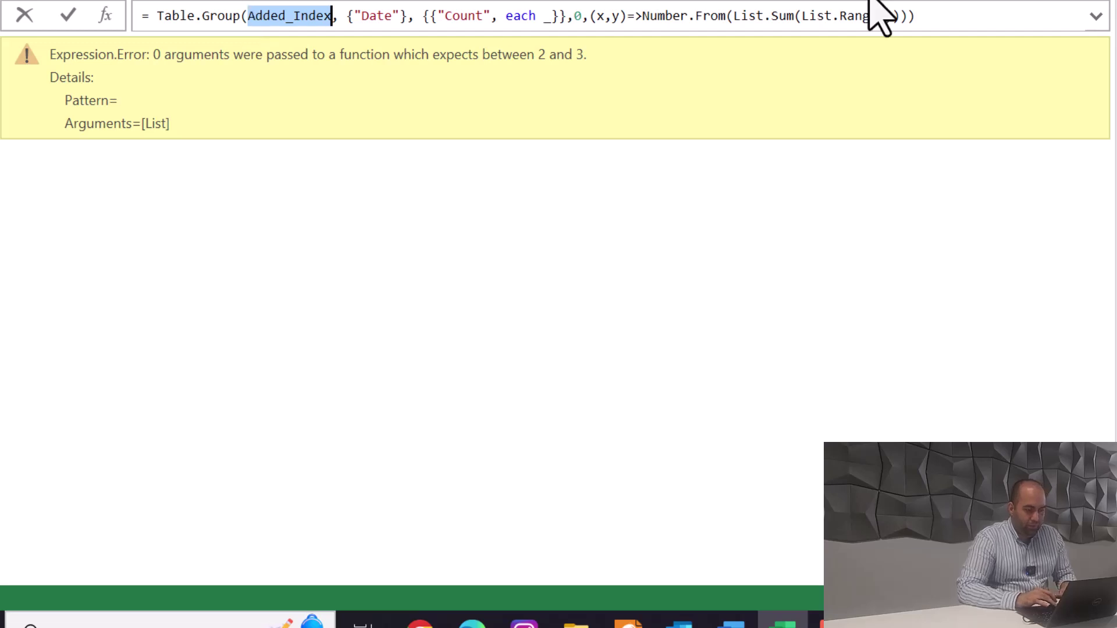
{"action": "left_click", "coordinate": [885, 17]}
{"action": "key", "text": "ctrl+v"}
Step: Complete List.Range with [Cost], x[Index] and y[Index]-x[Index], then commit the formula
{"action": "type", "text": "["}
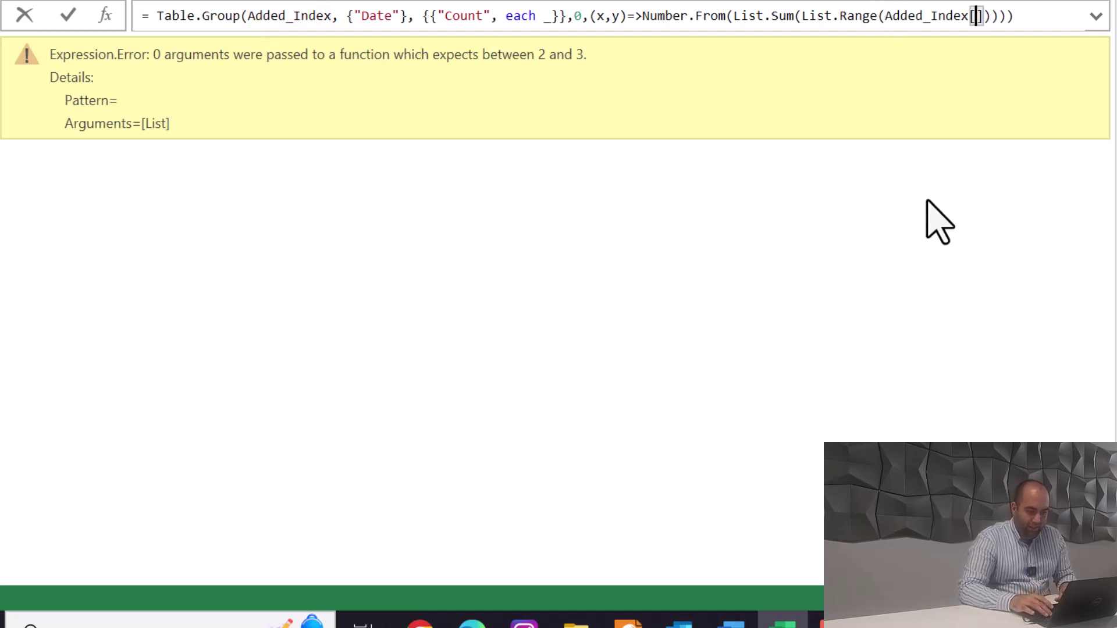
{"action": "type", "text": "Cost"}
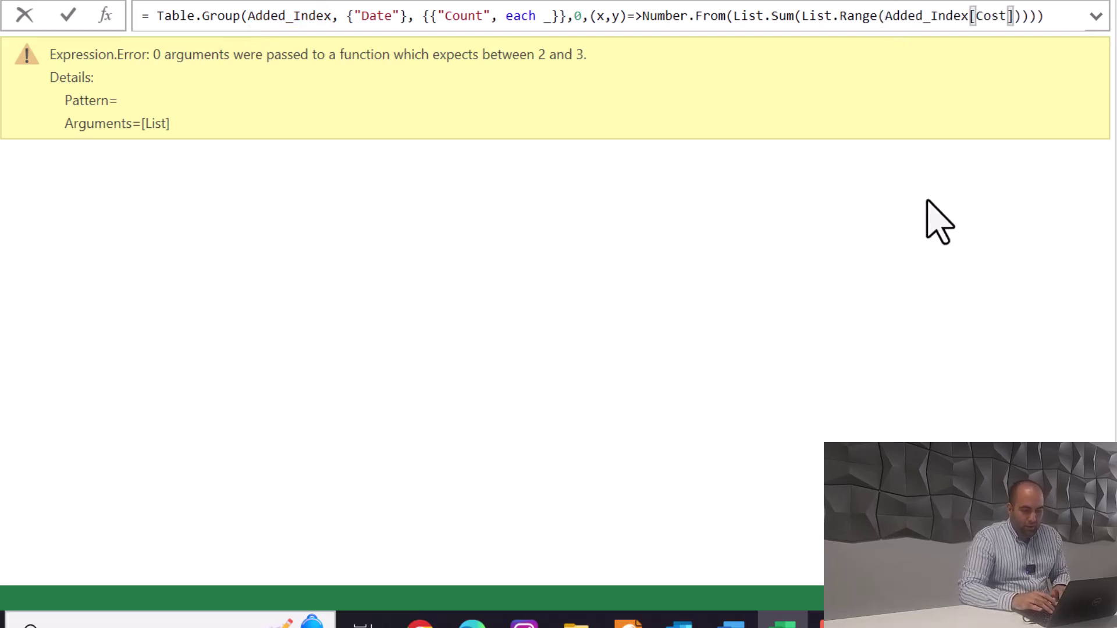
{"action": "key", "text": "Right"}
{"action": "type", "text": ","}
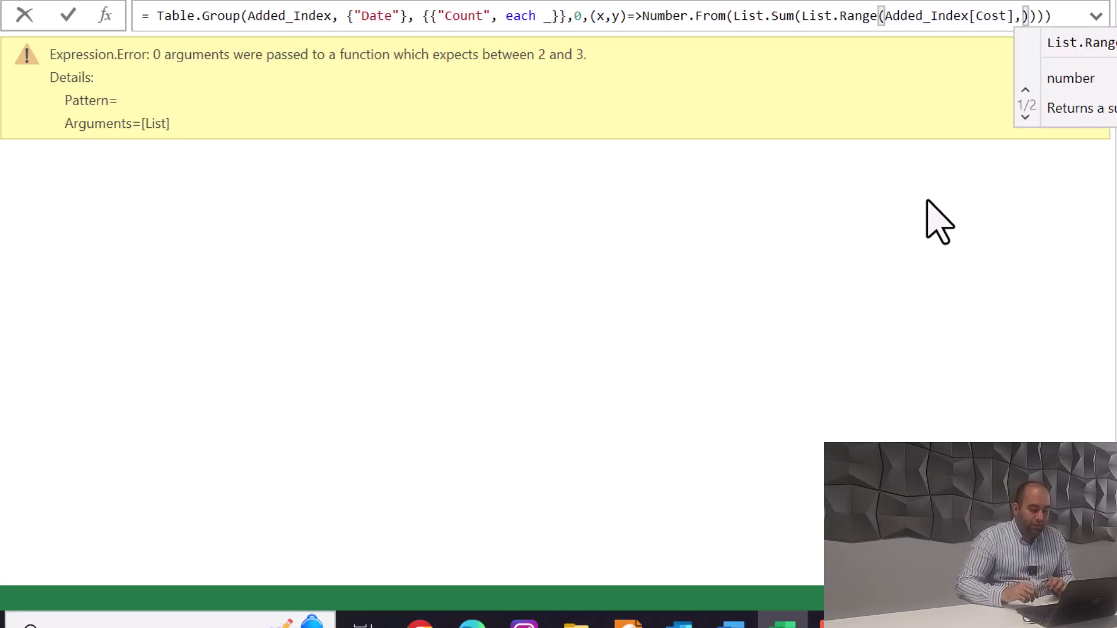
{"action": "type", "text": "x"}
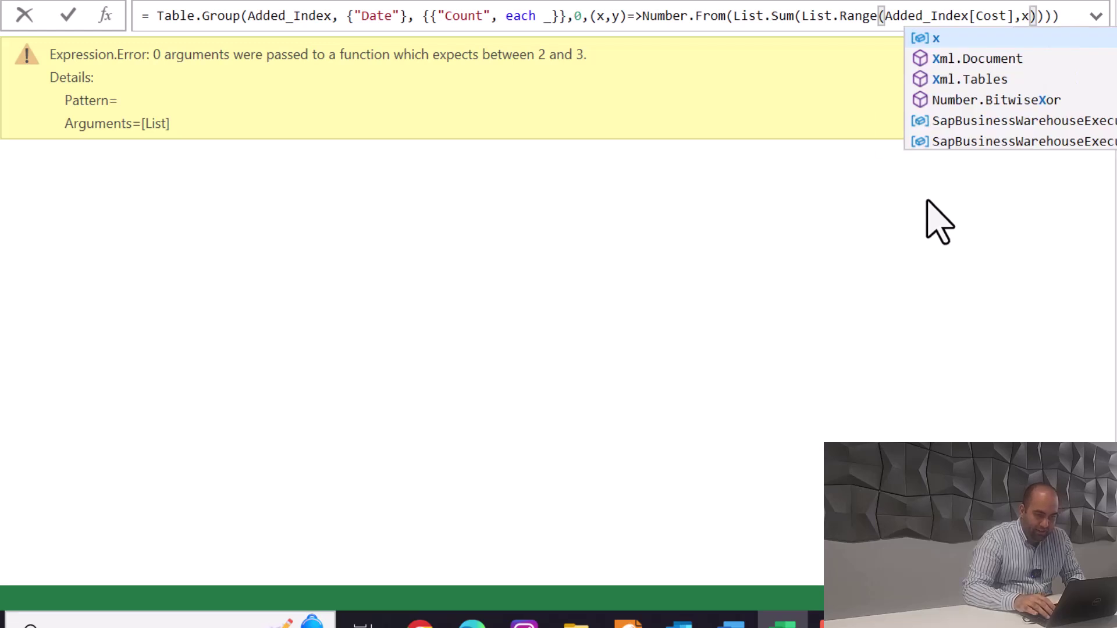
{"action": "type", "text": "[Index"}
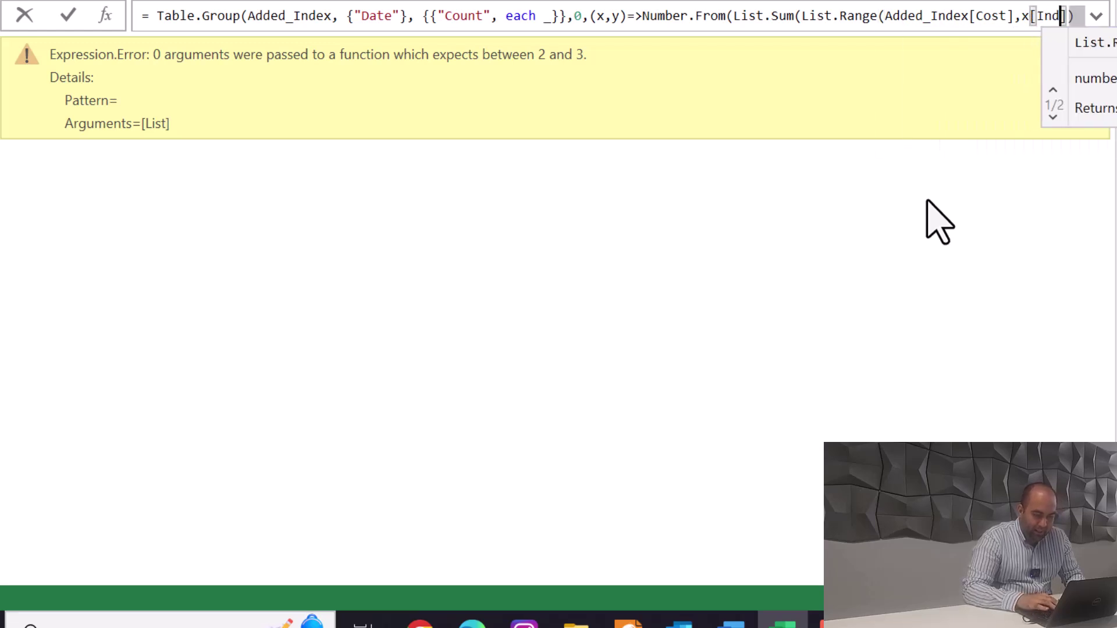
{"action": "key", "text": "Right"}
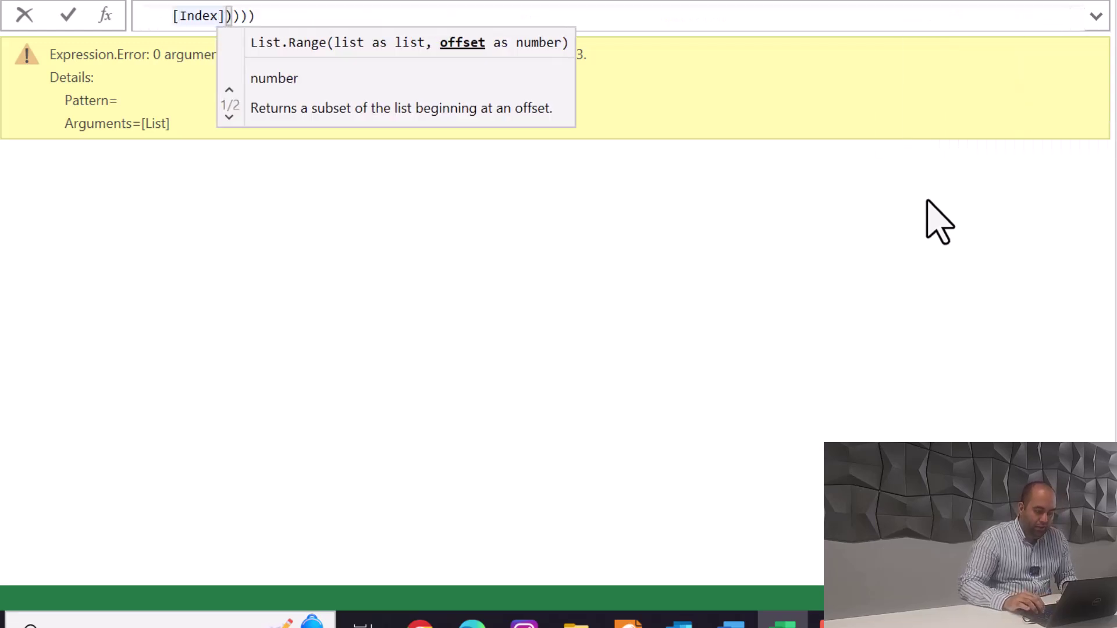
{"action": "type", "text": ","}
{"action": "type", "text": "y[I"}
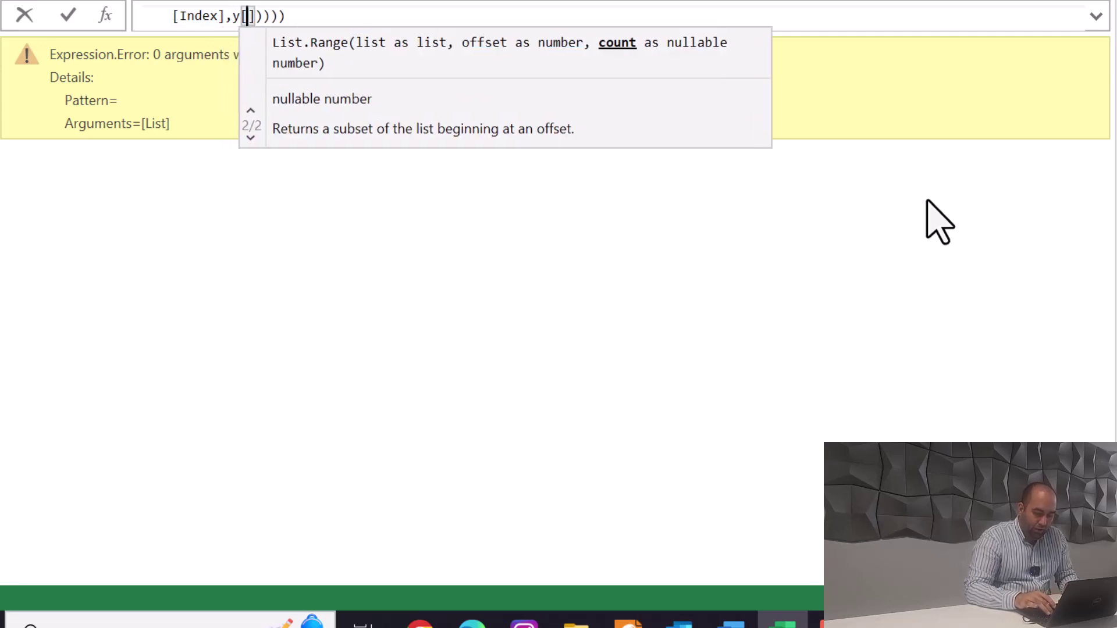
{"action": "type", "text": "ndex"}
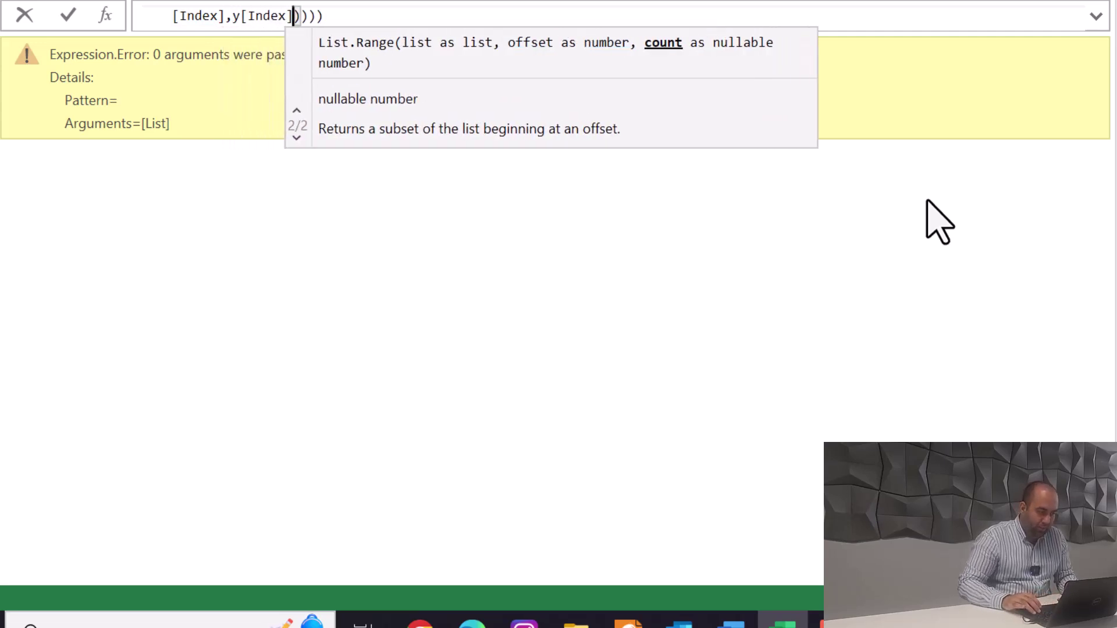
{"action": "key", "text": "Right"}
{"action": "type", "text": "-x["}
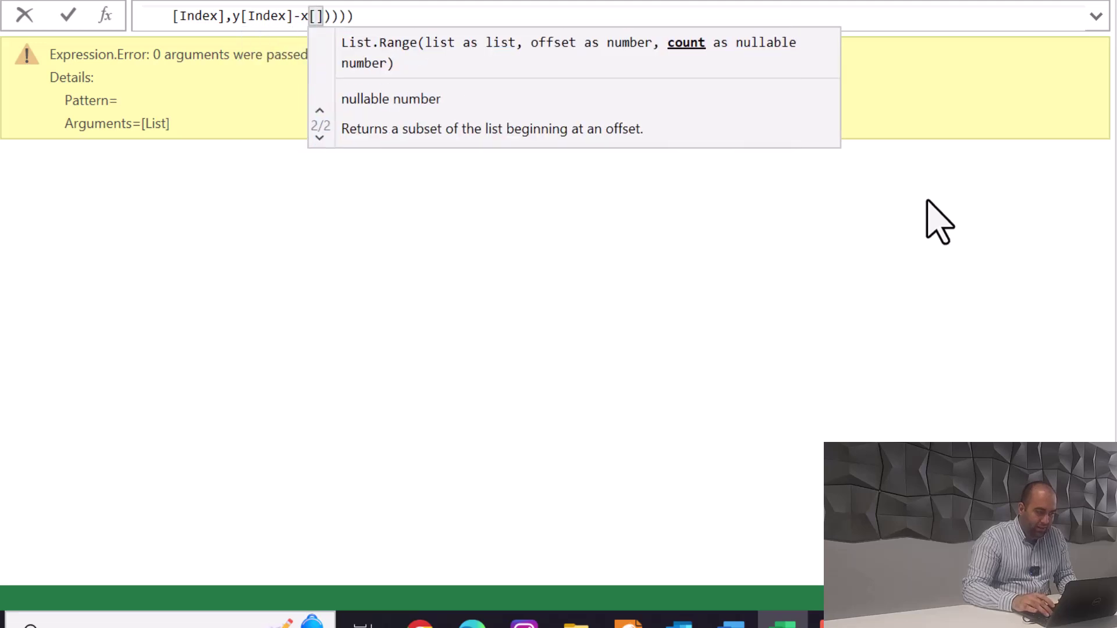
{"action": "type", "text": "Index"}
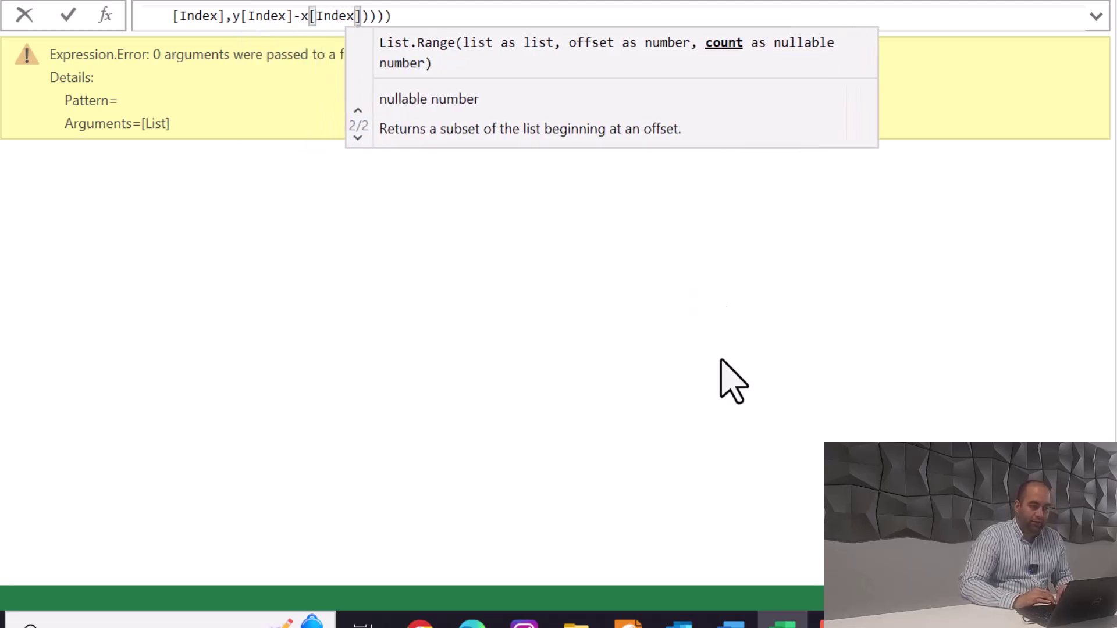
{"action": "key", "text": "Return"}
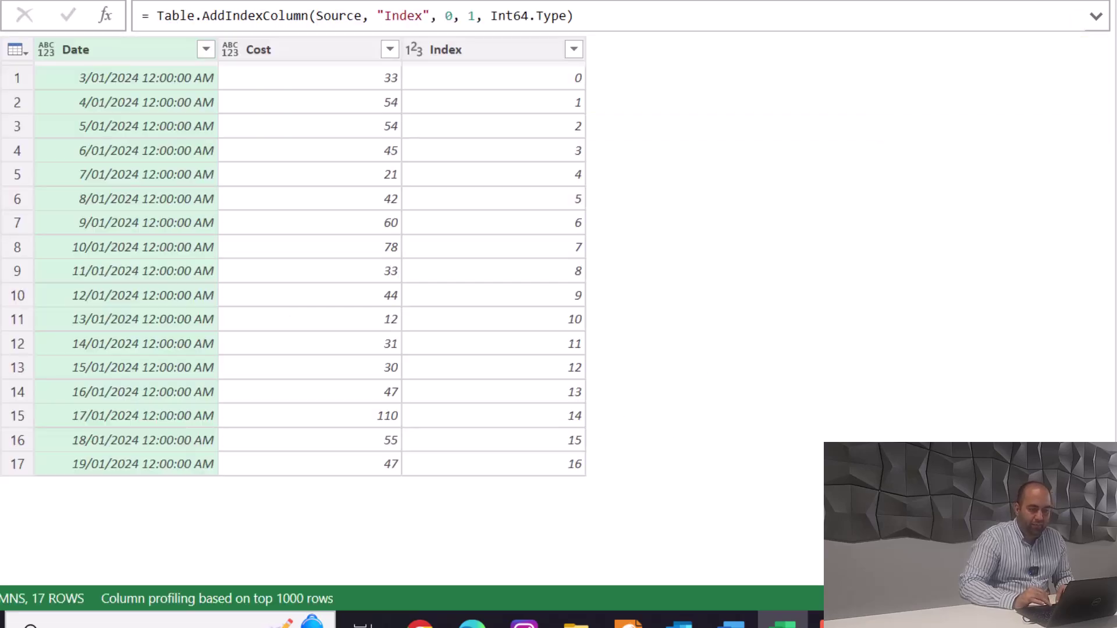
{"action": "left_click", "coordinate": [1113, 87]}
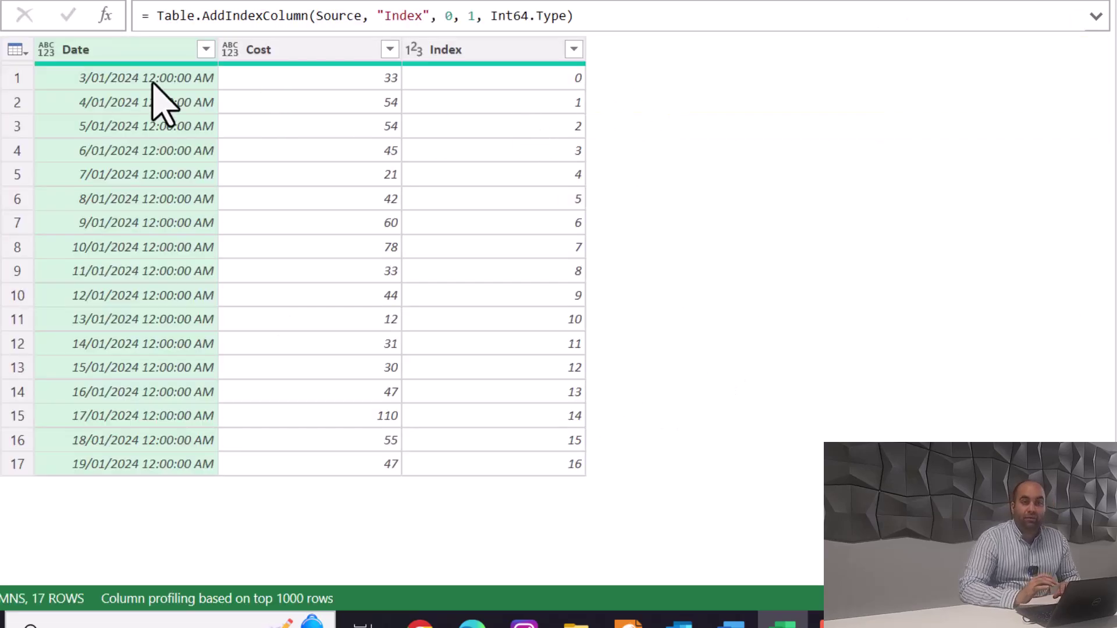
{"action": "left_click", "coordinate": [18, 78]}
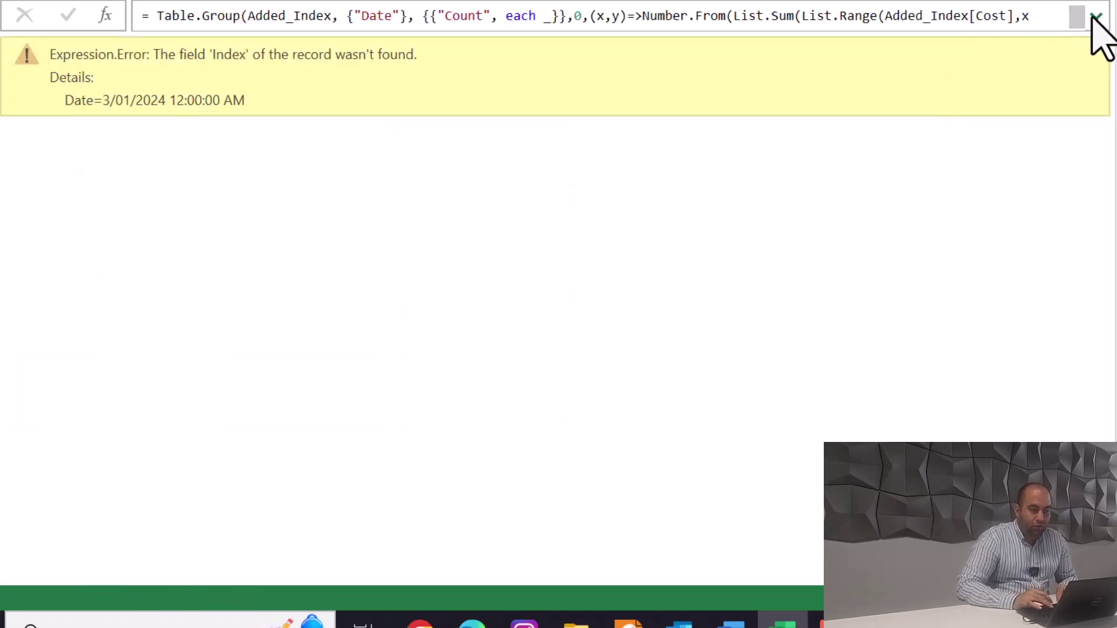
Step: Add a >130 comparison to the comparer and add "Index" as a second grouping key
{"action": "left_click", "coordinate": [1095, 18]}
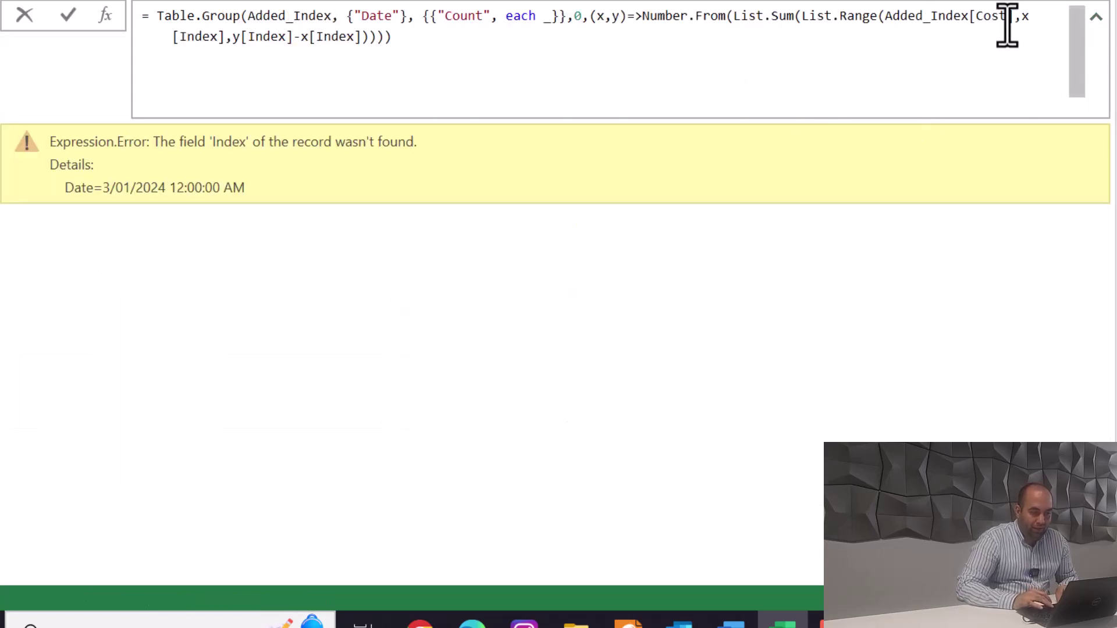
{"action": "left_click", "coordinate": [445, 51]}
{"action": "key", "text": "Left"}
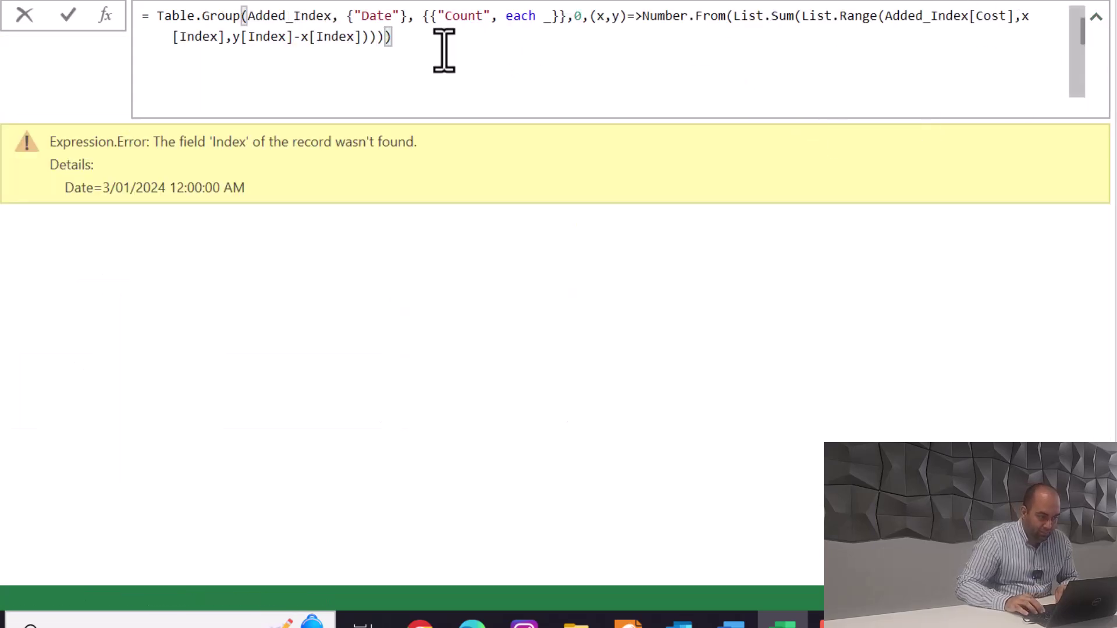
{"action": "key", "text": "Left"}
{"action": "key", "text": "Left"}
{"action": "key", "text": "Right"}
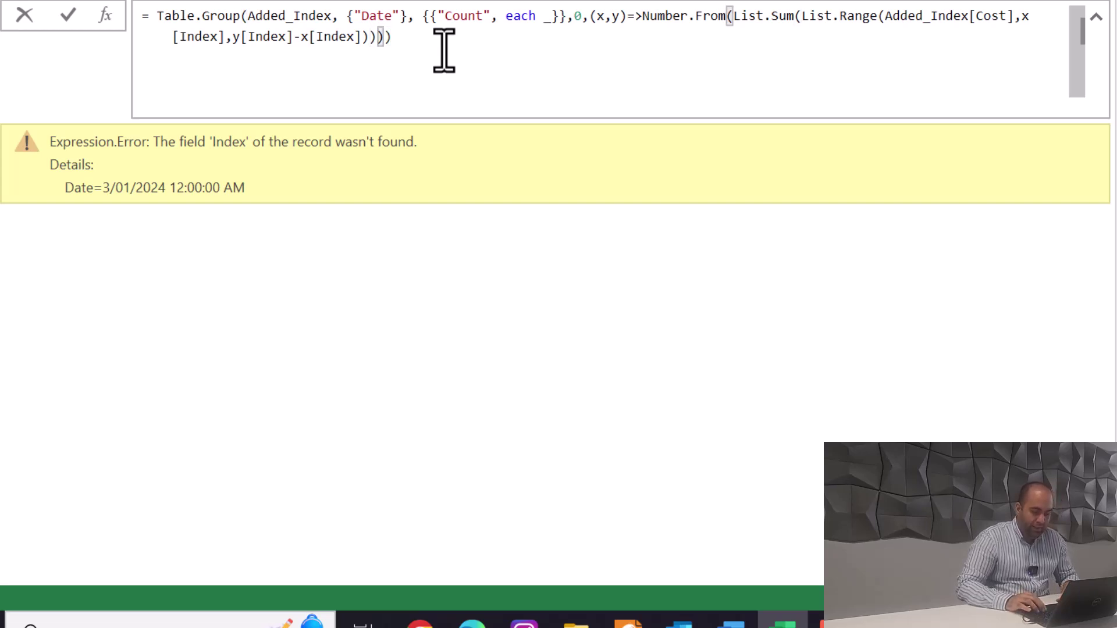
{"action": "type", "text": "<"}
{"action": "key", "text": "BackSpace"}
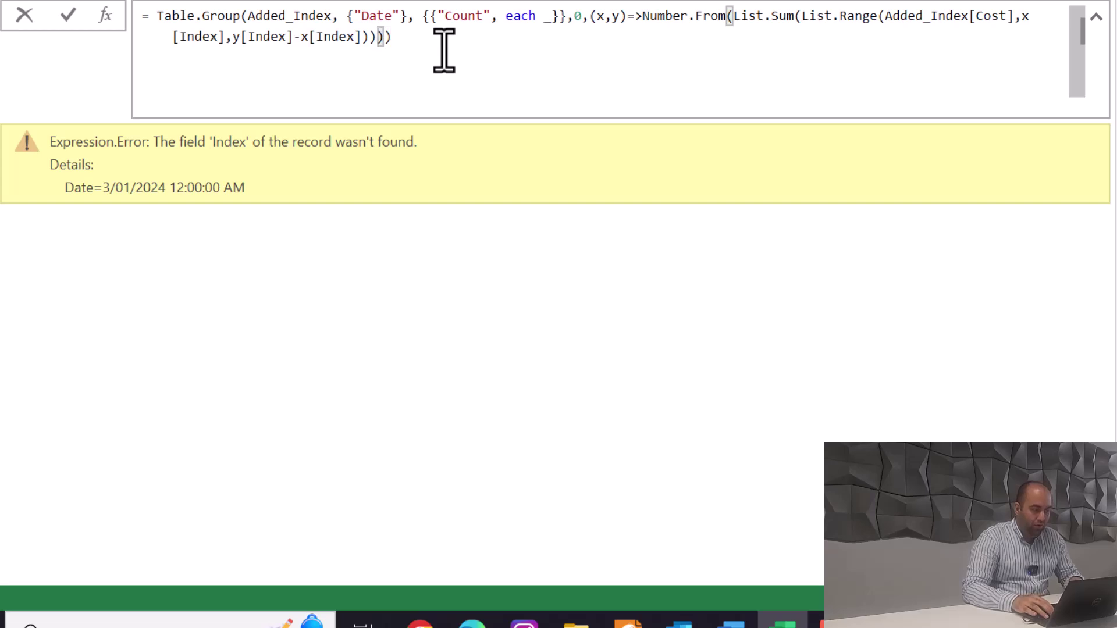
{"action": "type", "text": "130"}
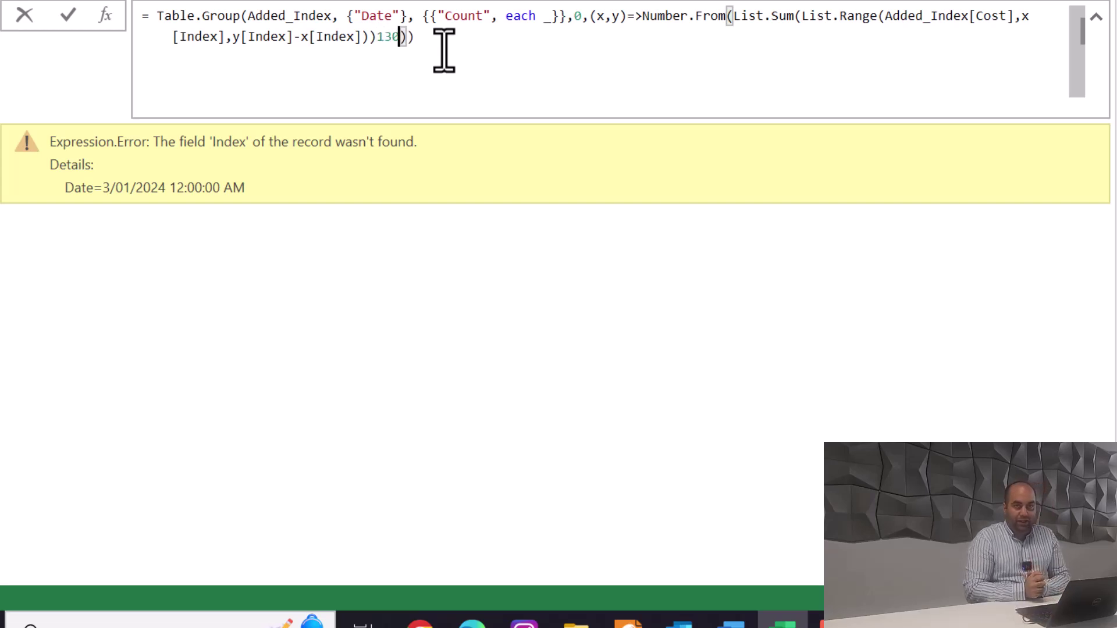
{"action": "key", "text": "Left"}
{"action": "key", "text": "Left"}
{"action": "key", "text": "Left"}
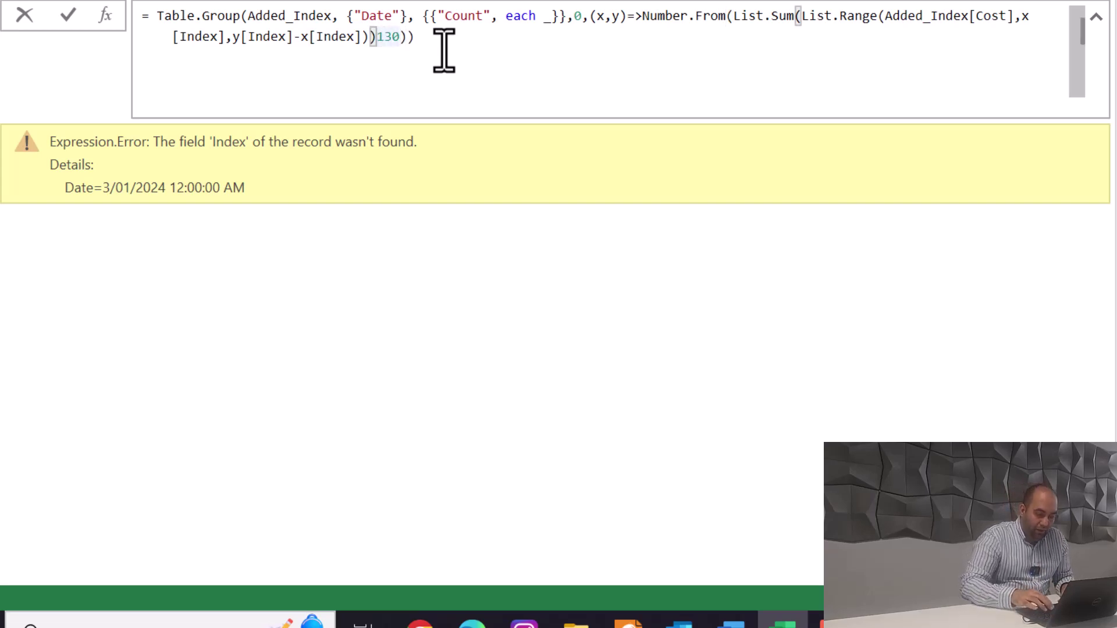
{"action": "type", "text": ">"}
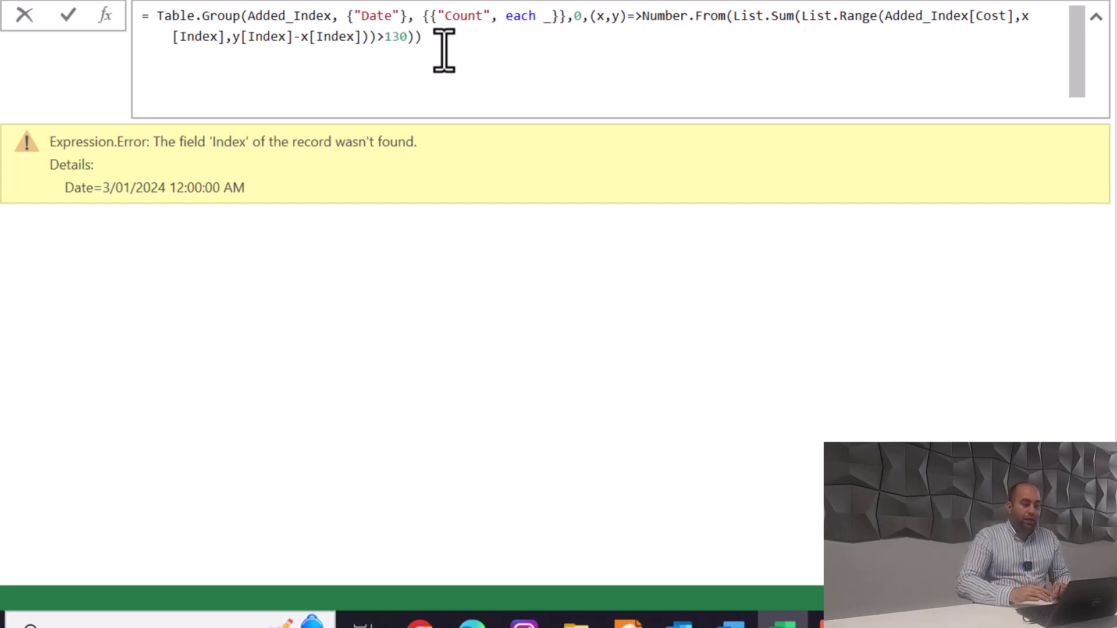
{"action": "key", "text": "Return"}
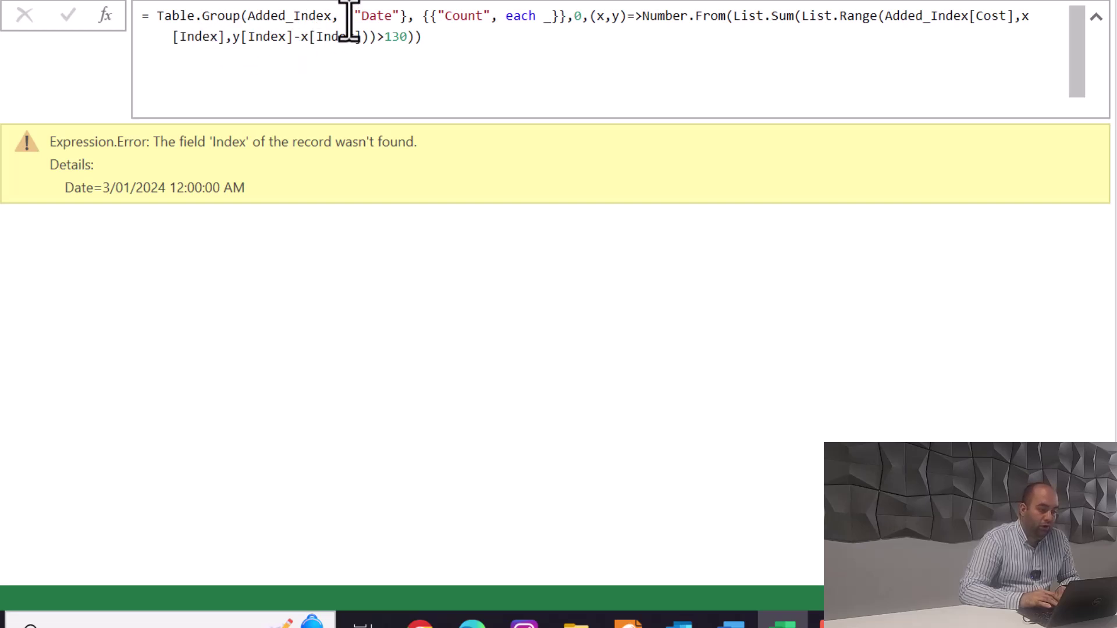
{"action": "left_click", "coordinate": [398, 18]}
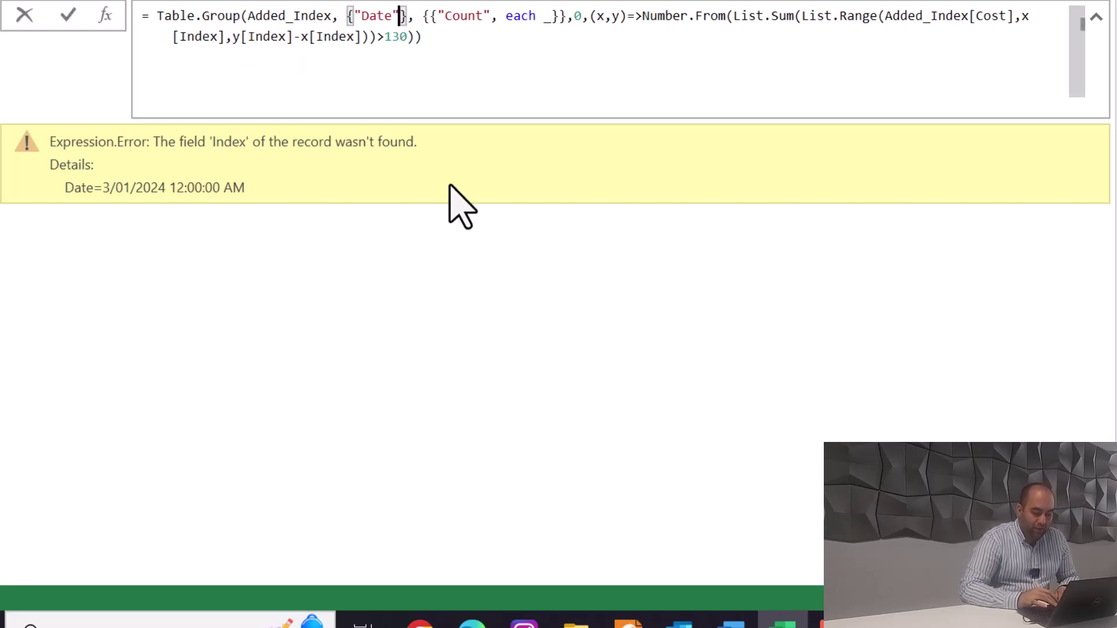
{"action": "type", "text": ","}
{"action": "type", "text": "\"Index\""}
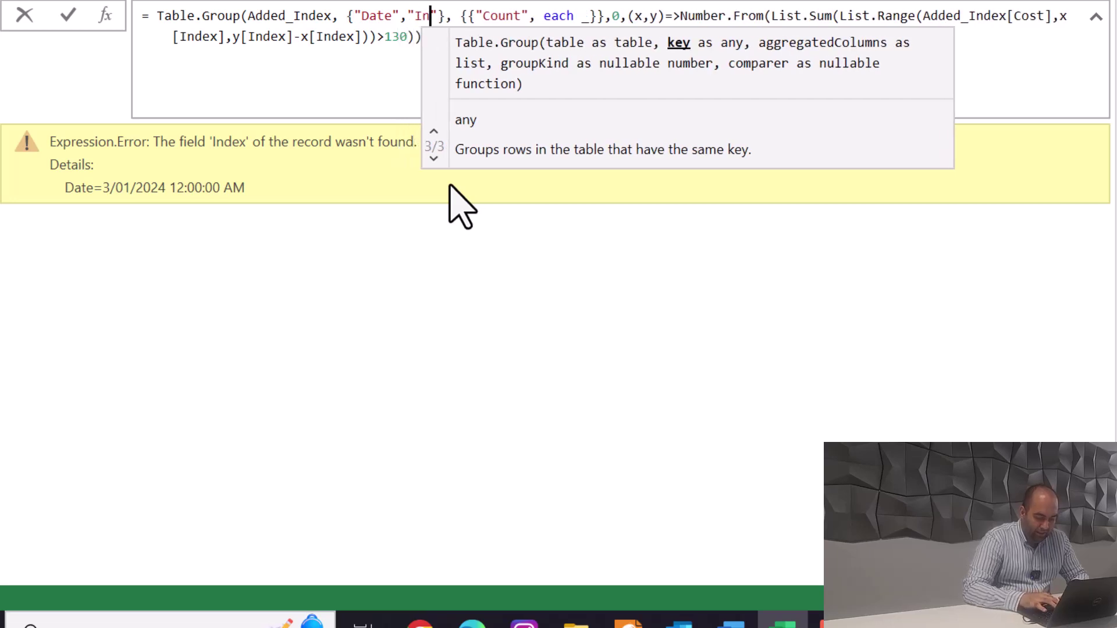
Step: Apply the Date-and-Index grouping and preview group one: 3–5 January, costs 33, 54, 54
{"action": "key", "text": "Return"}
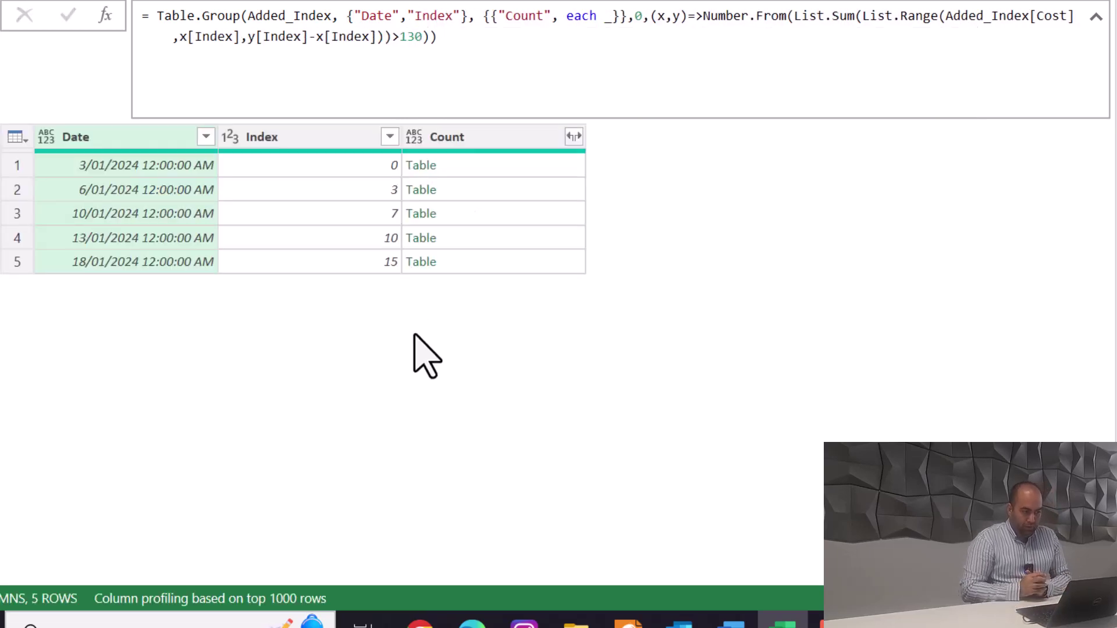
{"action": "left_click", "coordinate": [493, 161]}
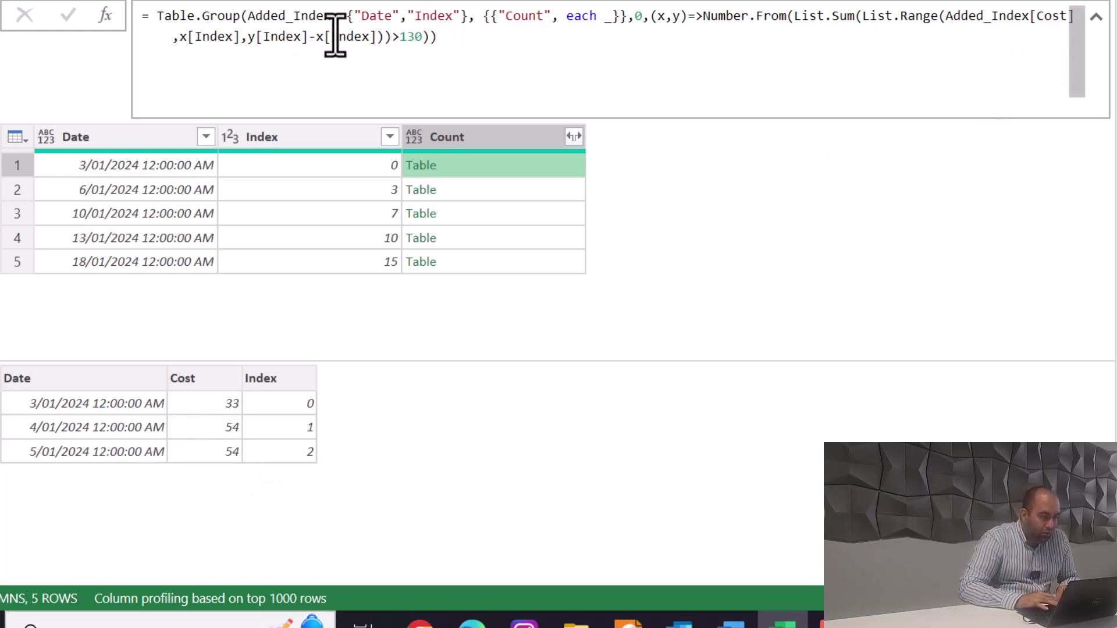
Step: Add +1 after y[Index]-x[Index] so each group's cost sum includes the current row
{"action": "left_click", "coordinate": [377, 37]}
{"action": "type", "text": "+1"}
{"action": "key", "text": "Return"}
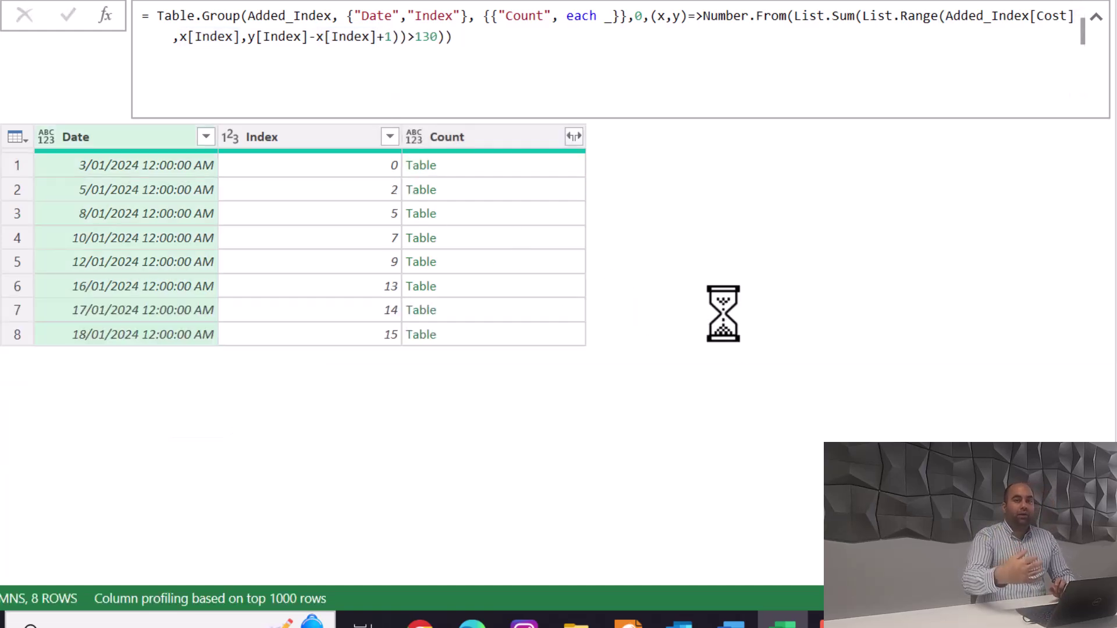
Step: Preview the Count cells of the first four groups to check their rows
{"action": "left_click", "coordinate": [506, 169]}
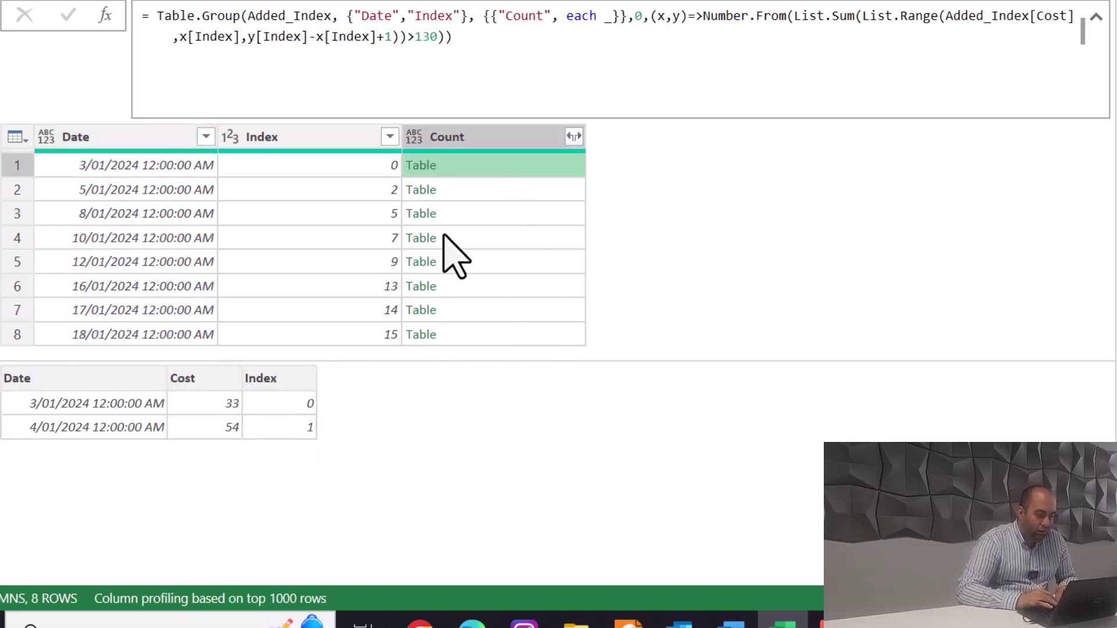
{"action": "left_click", "coordinate": [491, 189]}
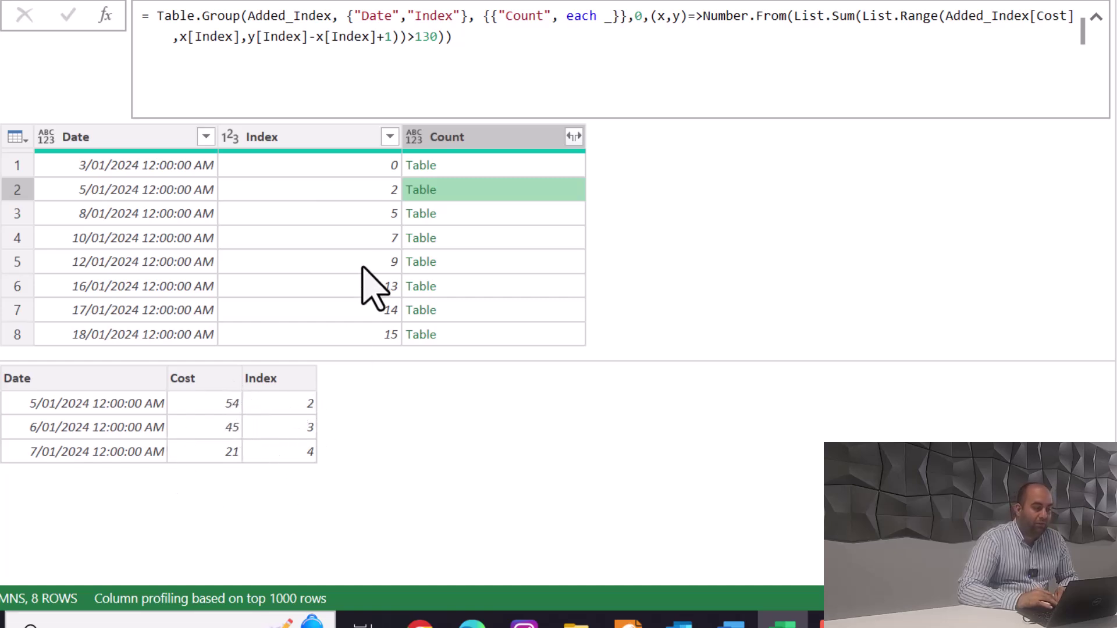
{"action": "left_click", "coordinate": [464, 217]}
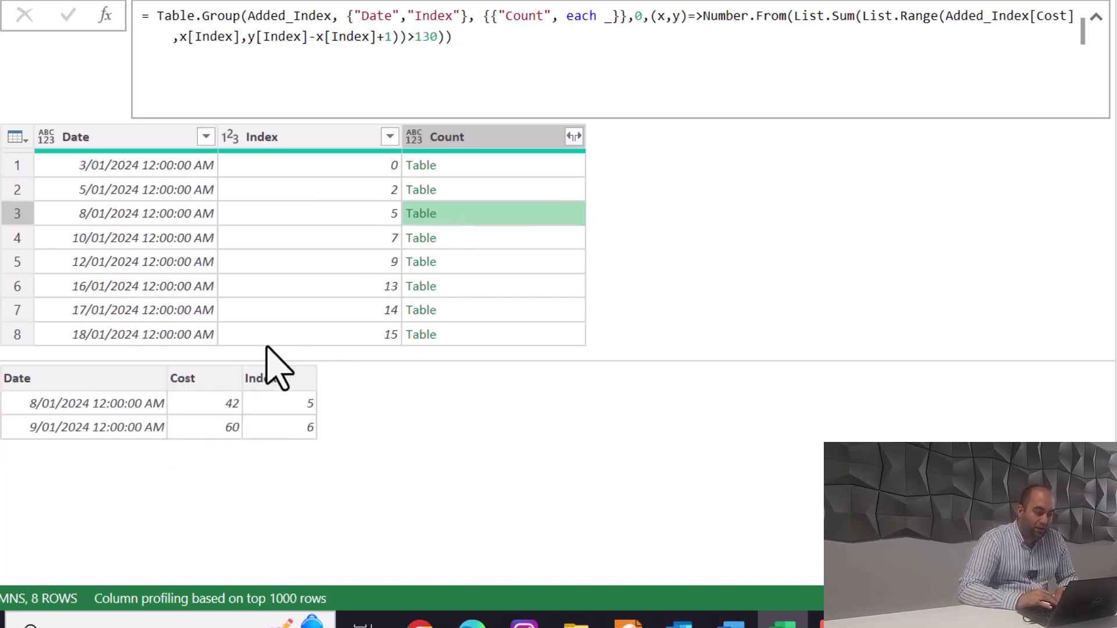
{"action": "left_click", "coordinate": [492, 239]}
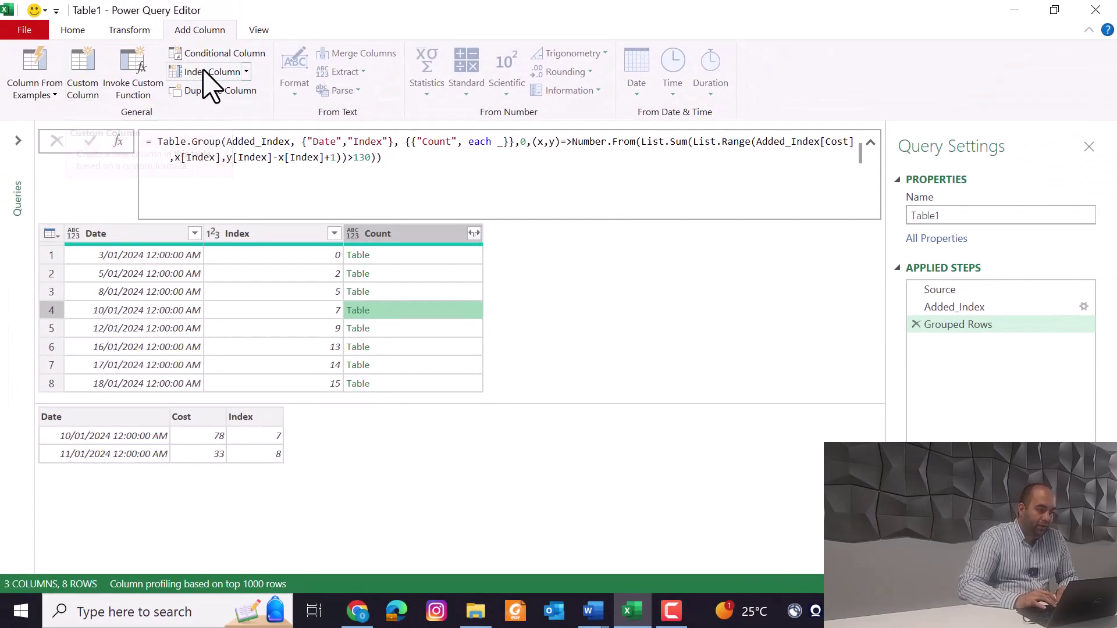
Step: Add an index column starting at 1 named 'Group Index', correcting the mistyped capital N
{"action": "left_click", "coordinate": [214, 72]}
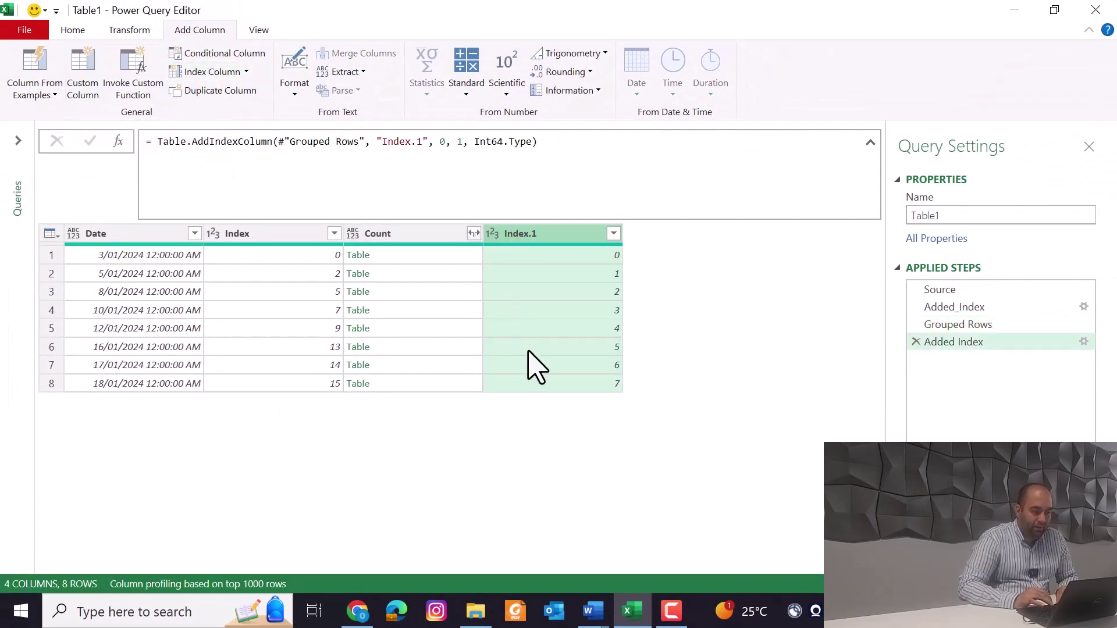
{"action": "double_click", "coordinate": [443, 141]}
{"action": "key", "text": "BackSpace"}
{"action": "type", "text": "1"}
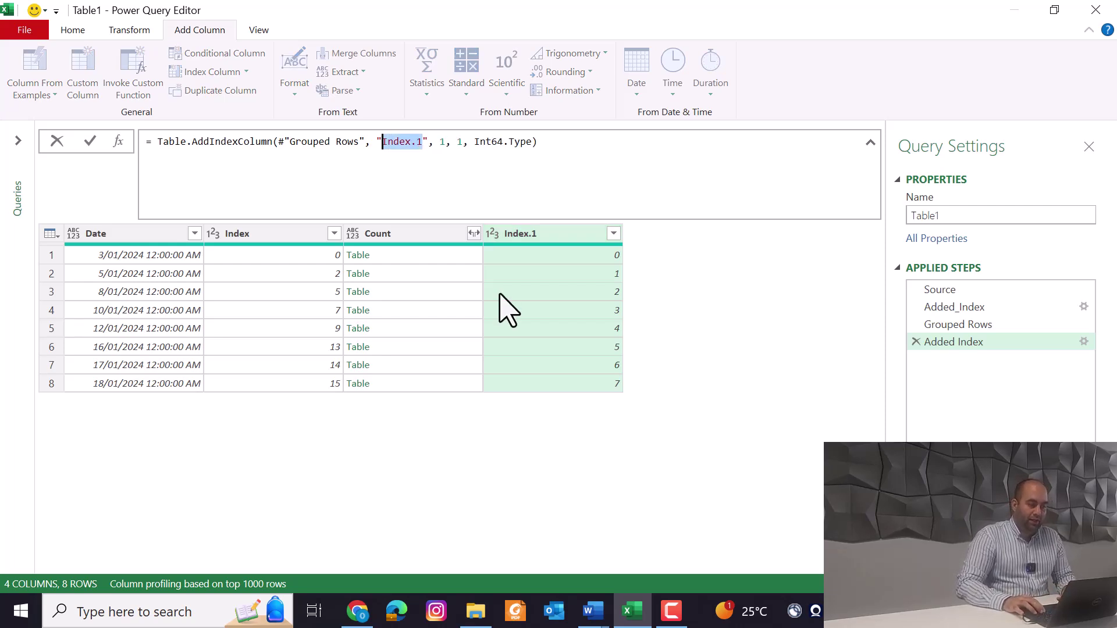
{"action": "type", "text": "Group INd"}
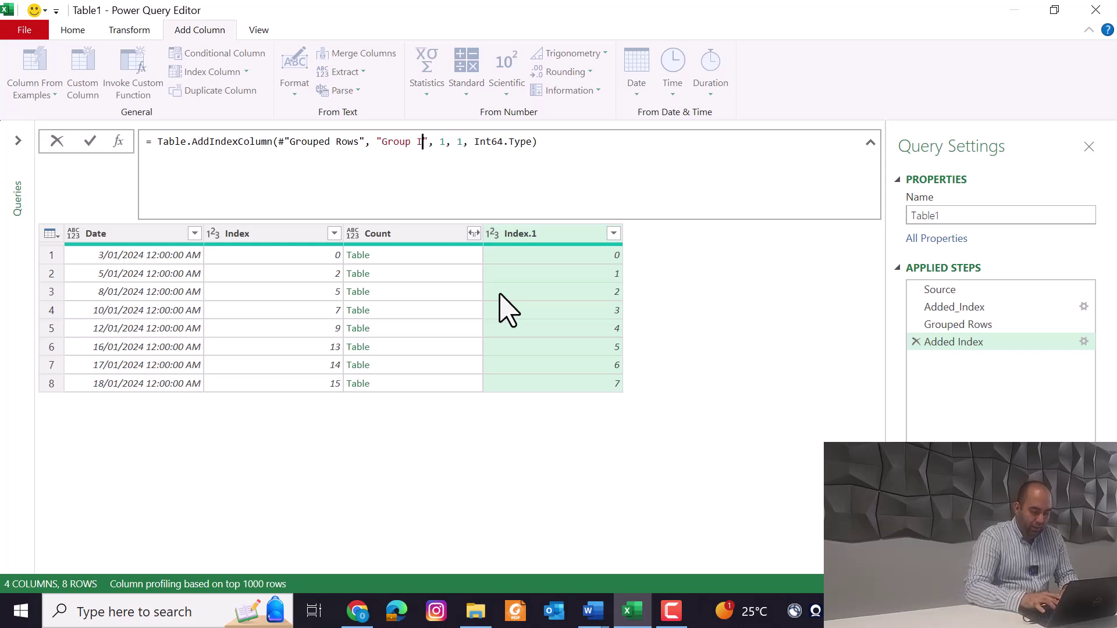
{"action": "type", "text": "ex"}
{"action": "key", "text": "Return"}
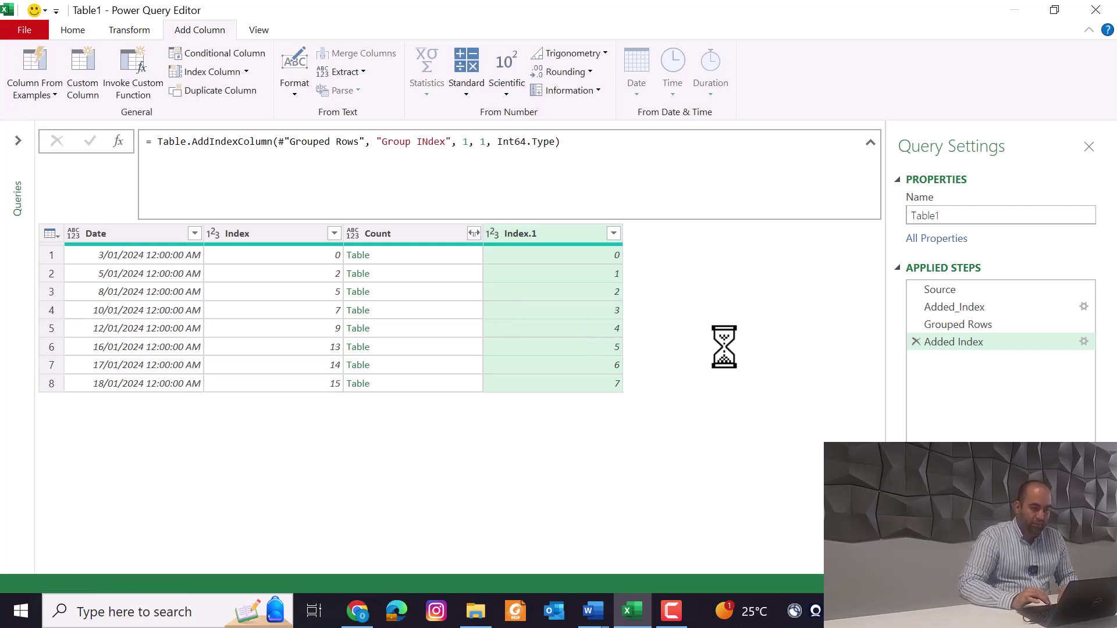
{"action": "left_click", "coordinate": [428, 142]}
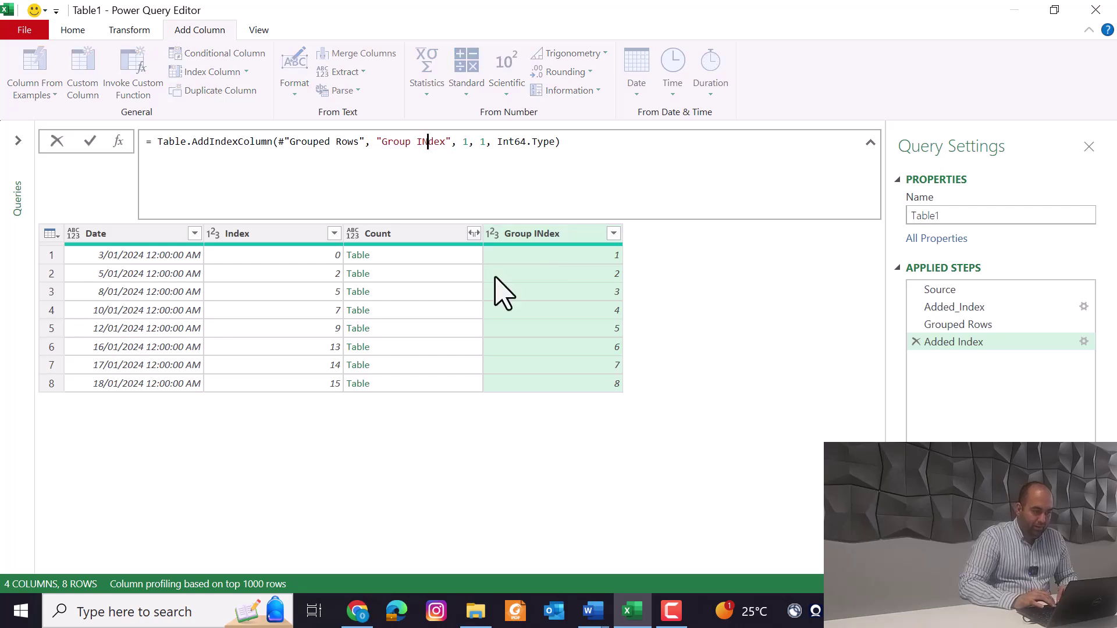
{"action": "key", "text": "BackSpace"}
Step: Finish the 'Group Index' name fix and delete the Date and Index columns
{"action": "type", "text": "n"}
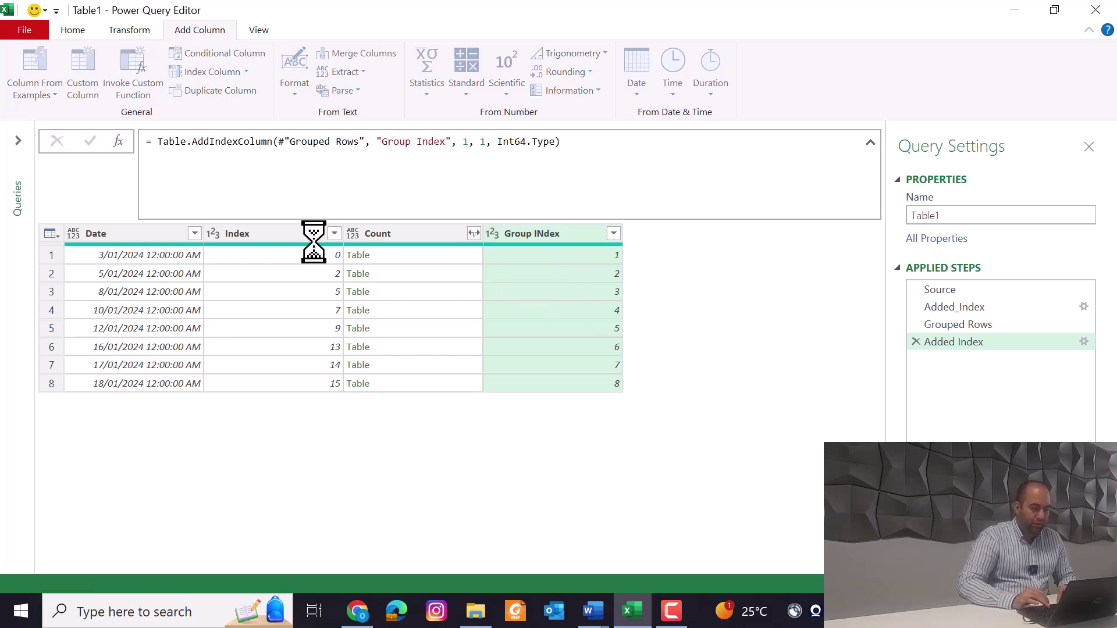
{"action": "left_click", "coordinate": [259, 233]}
{"action": "left_click", "coordinate": [168, 240], "text": "ctrl"}
{"action": "right_click", "coordinate": [169, 239]}
{"action": "key", "text": "Escape"}
{"action": "key", "text": "Delete"}
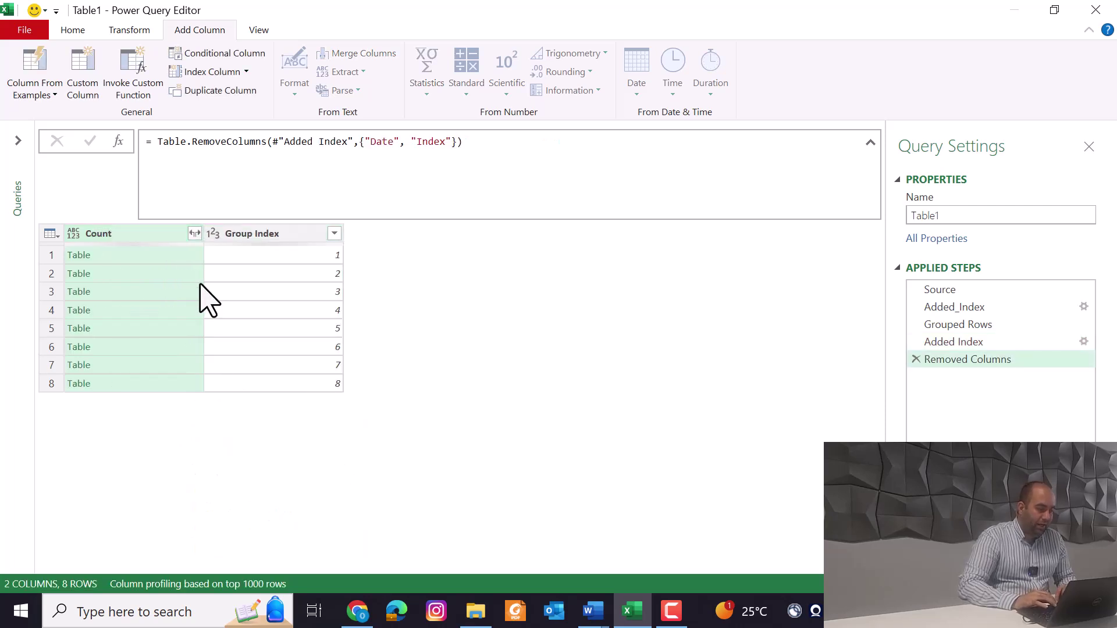
Step: Expand Count into Date, Cost and Index columns without the column-name prefix
{"action": "left_click", "coordinate": [195, 234]}
{"action": "left_click", "coordinate": [316, 399]}
{"action": "left_click", "coordinate": [387, 459]}
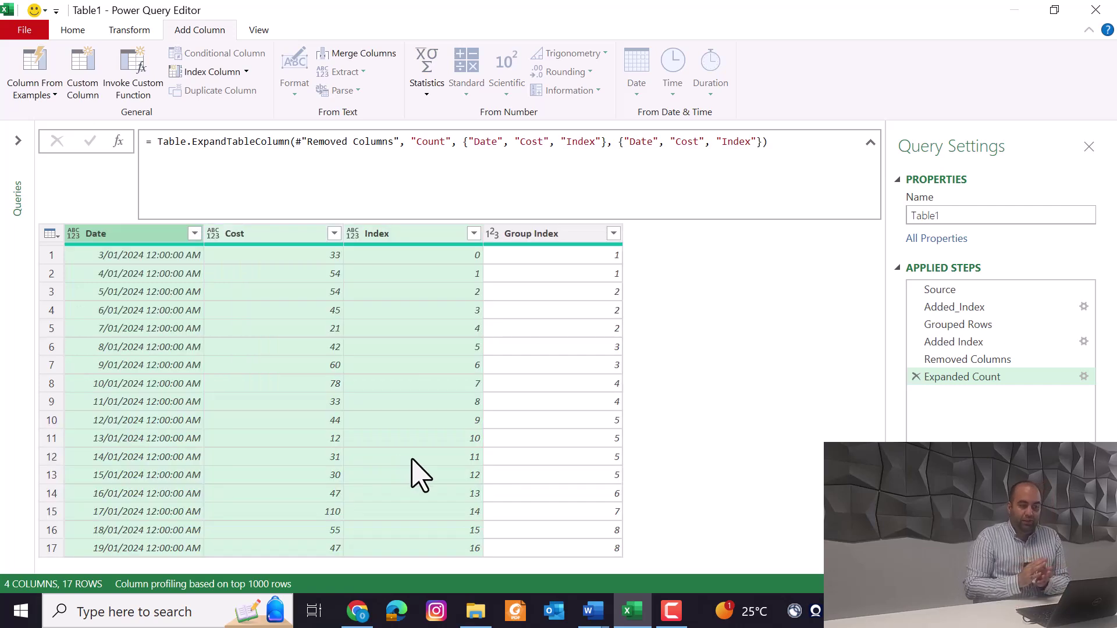